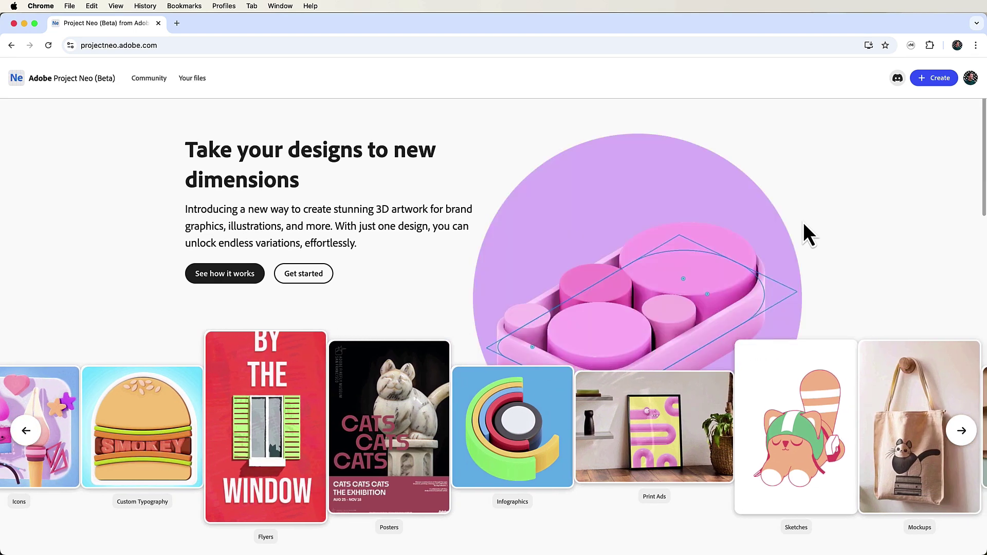
# Start a new Project Neo scene and delete the default cube
pyautogui.scroll(-5, 804, 224)
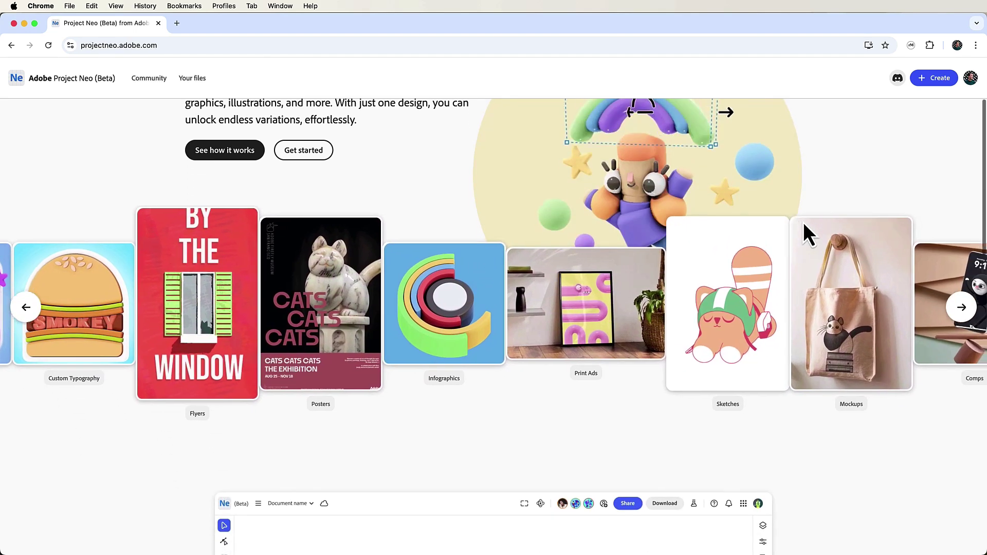
pyautogui.scroll(-10, 803, 223)
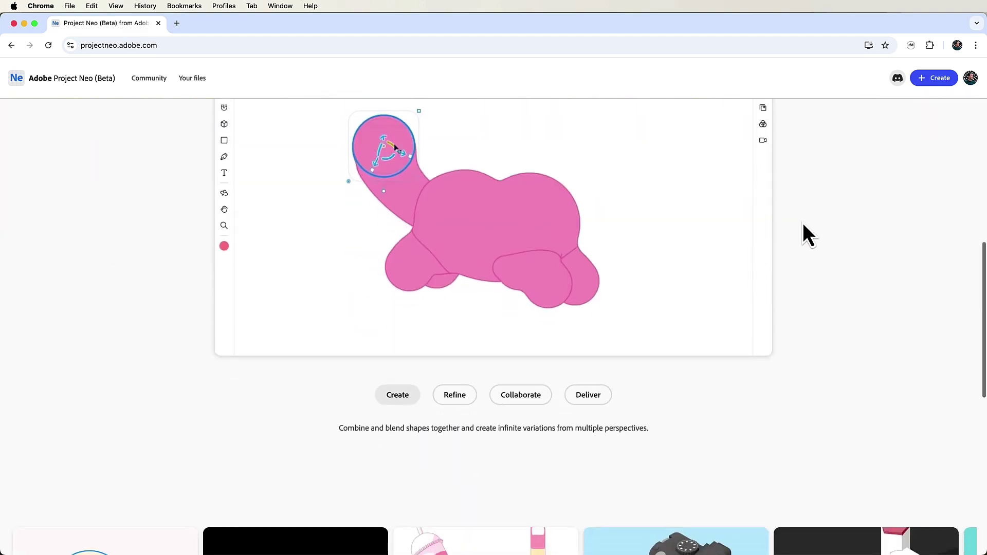
pyautogui.scroll(-10, 803, 223)
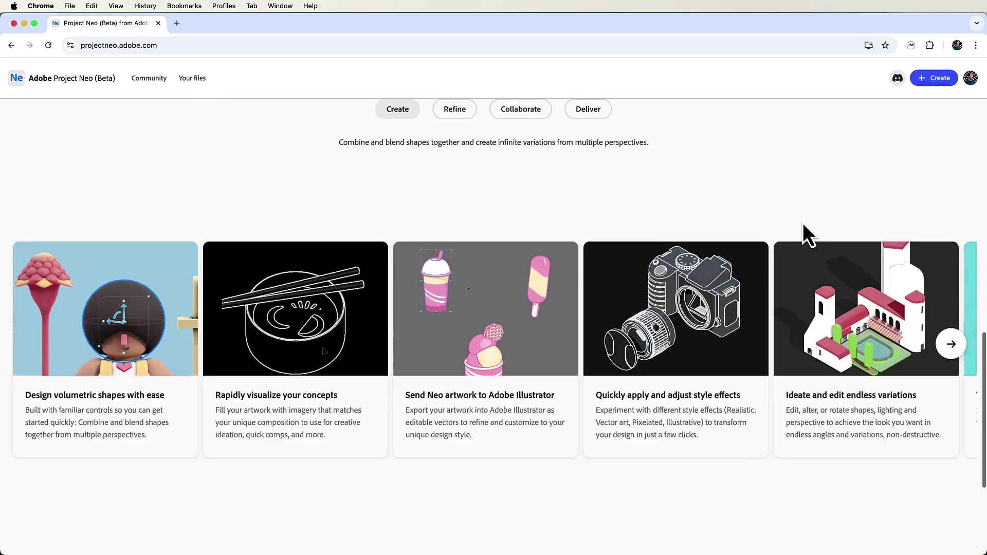
pyautogui.scroll(-7, 802, 223)
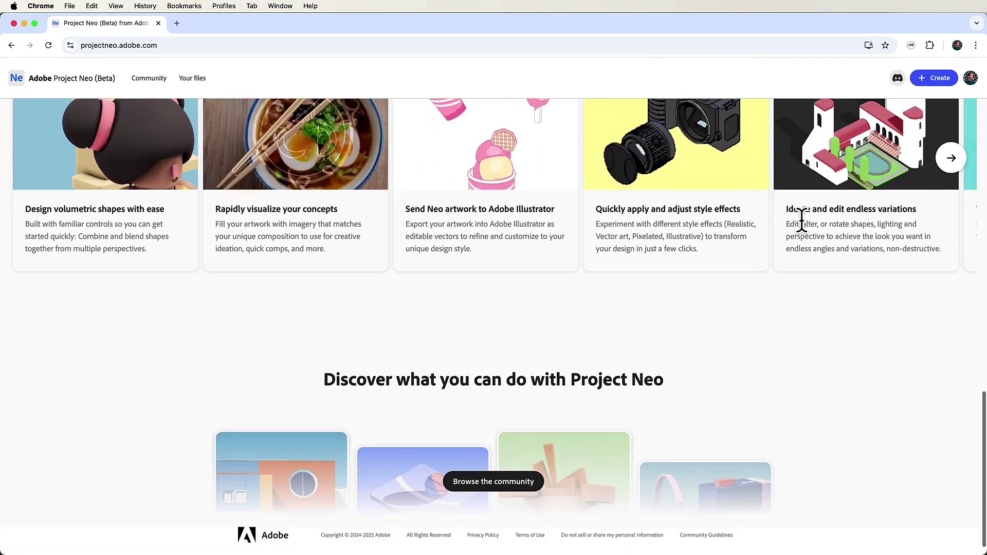
pyautogui.scroll(-1, 802, 221)
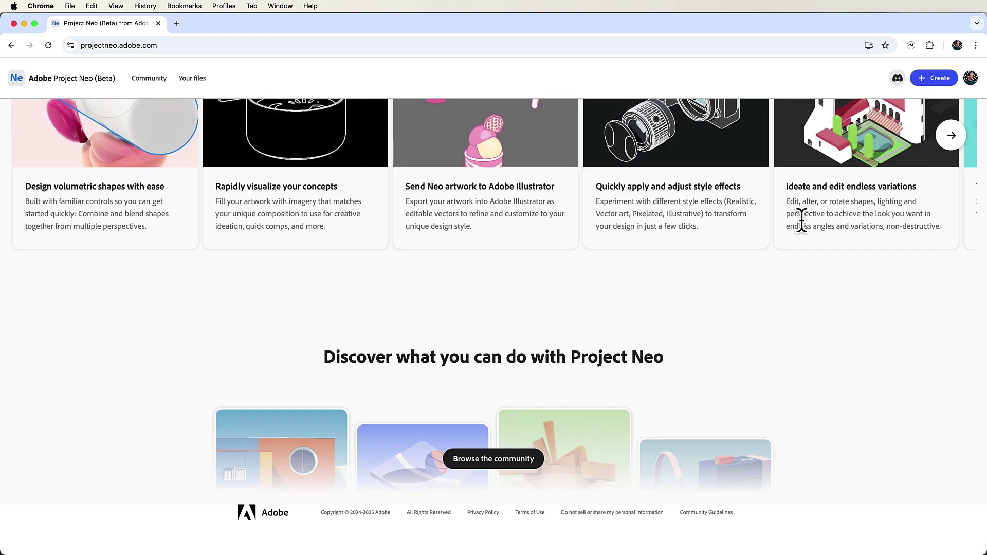
pyautogui.scroll(20, 803, 224)
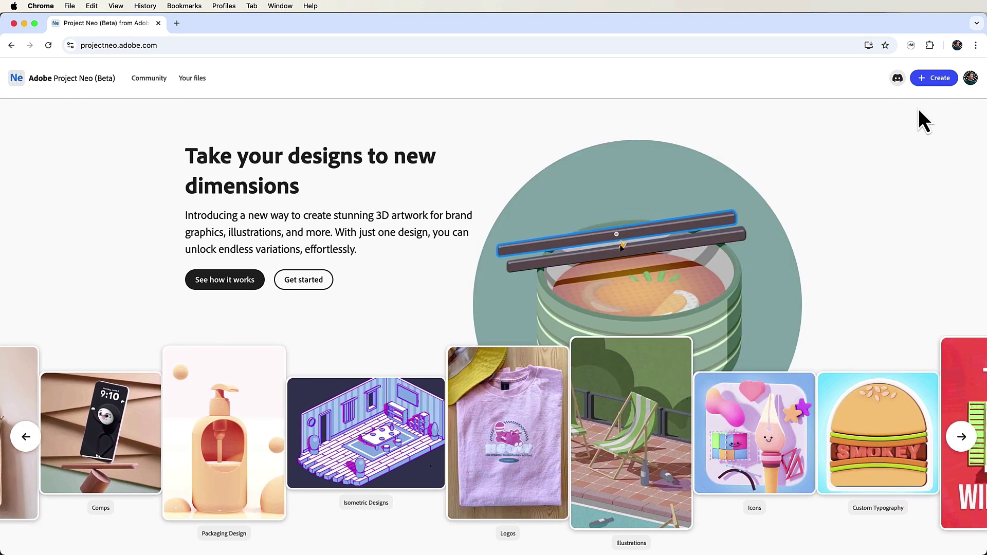
pyautogui.click(929, 82)
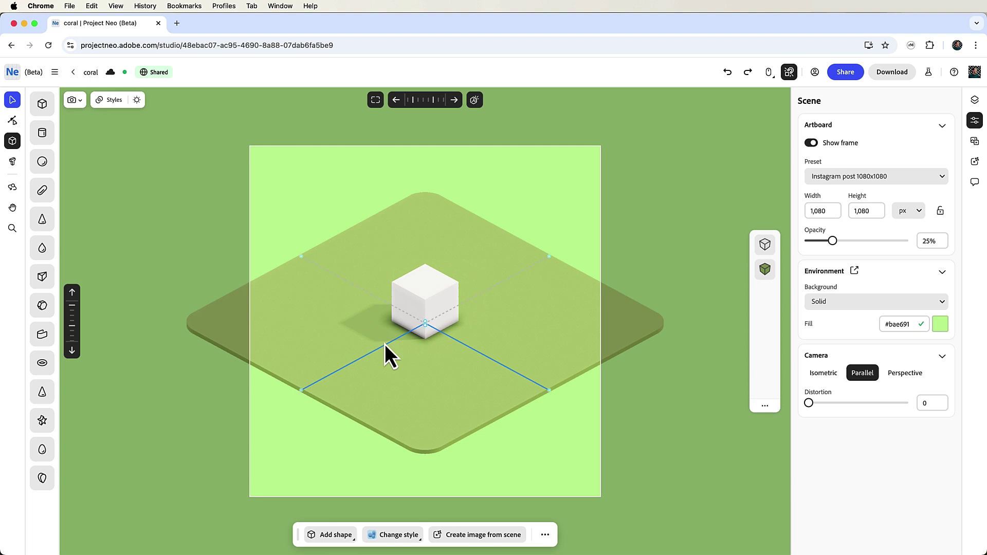
pyautogui.click(424, 310)
pyautogui.press('BackSpace')
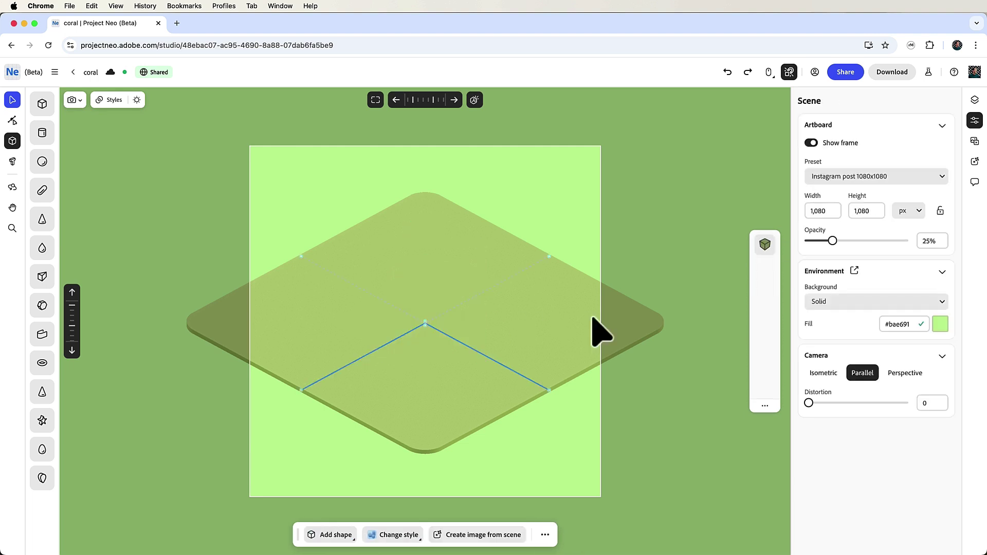
# Set the background fill to pale pink #facdc0
pyautogui.click(941, 325)
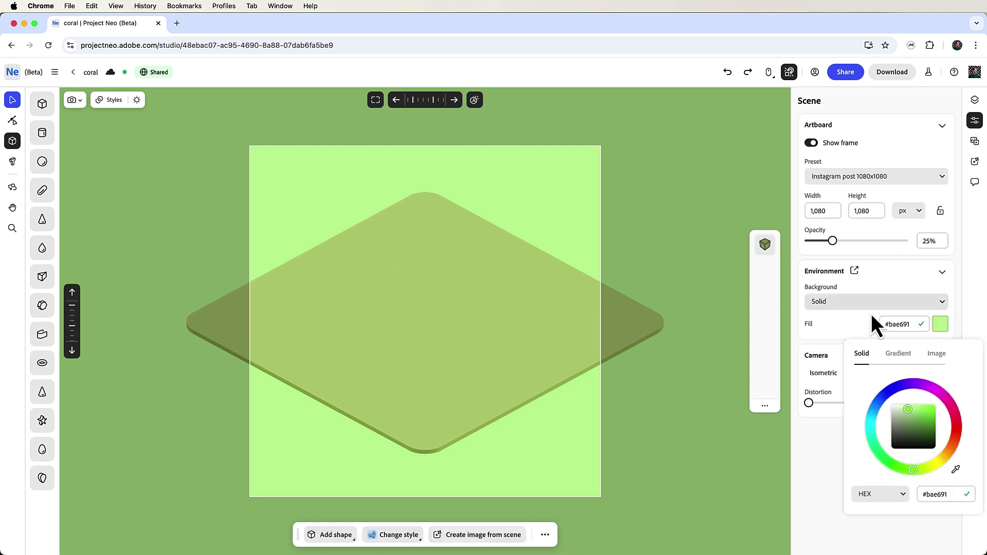
pyautogui.moveTo(953, 411); pyautogui.dragTo(960, 439)
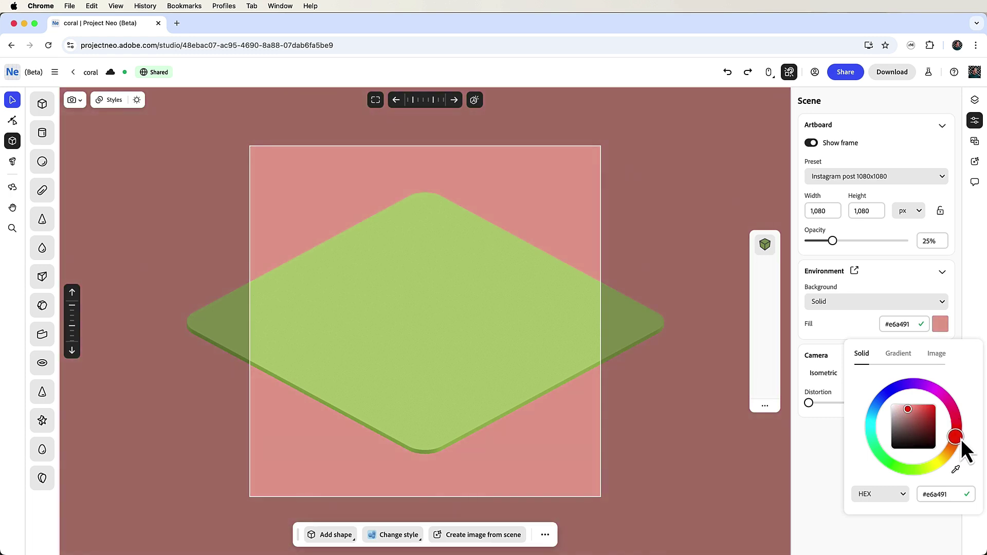
pyautogui.moveTo(908, 410); pyautogui.dragTo(901, 406)
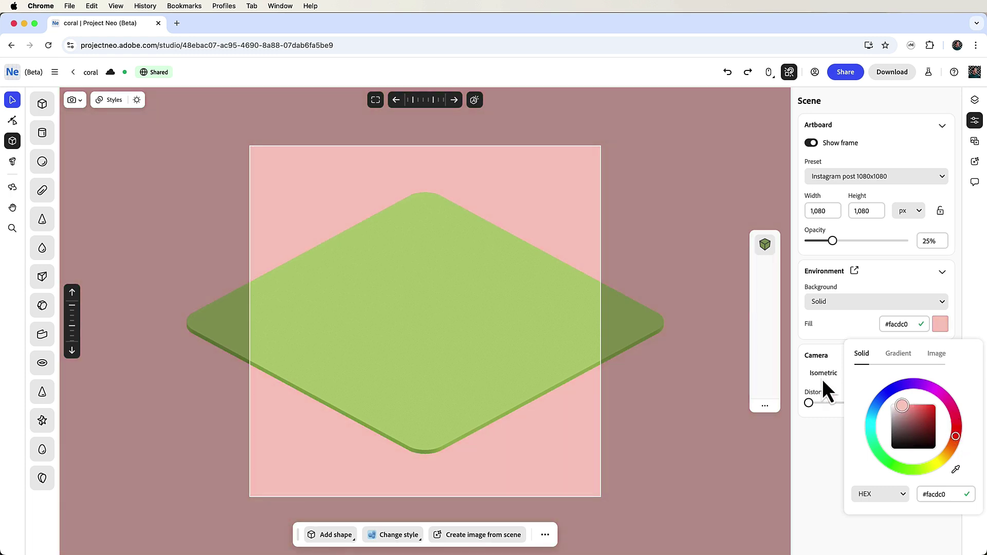
# Recolour the Base platform material to muted brown #856758
pyautogui.click(472, 305)
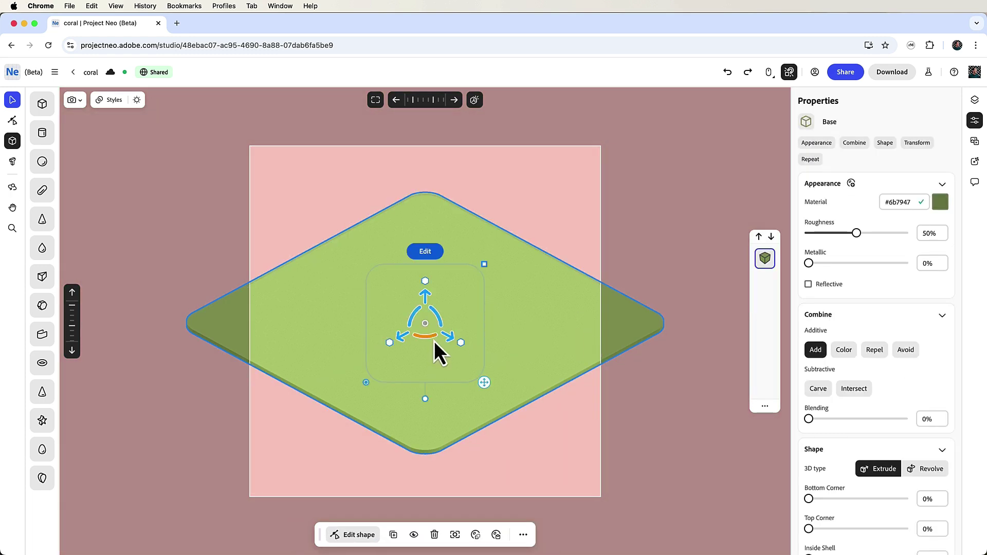
pyautogui.click(939, 205)
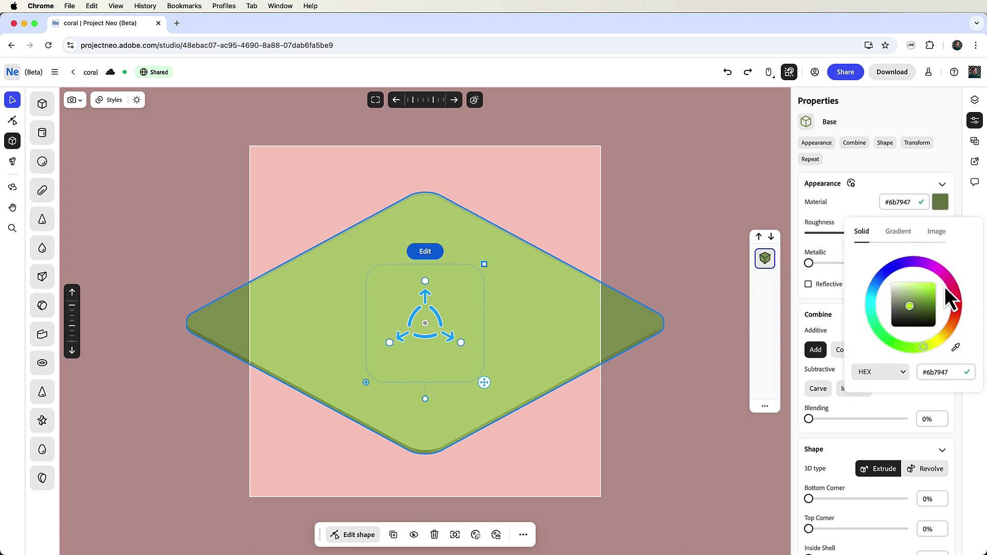
pyautogui.moveTo(944, 285); pyautogui.dragTo(958, 320)
pyautogui.click(908, 302)
pyautogui.moveTo(907, 302); pyautogui.dragTo(907, 305)
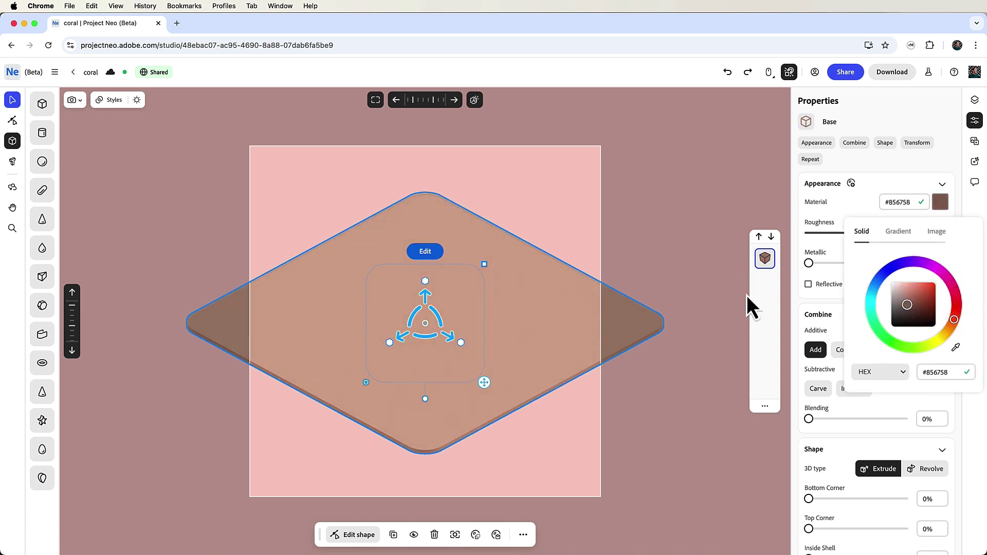
# Place a cylinder at the platform centre, then make it shorter and much wider
pyautogui.click(40, 136)
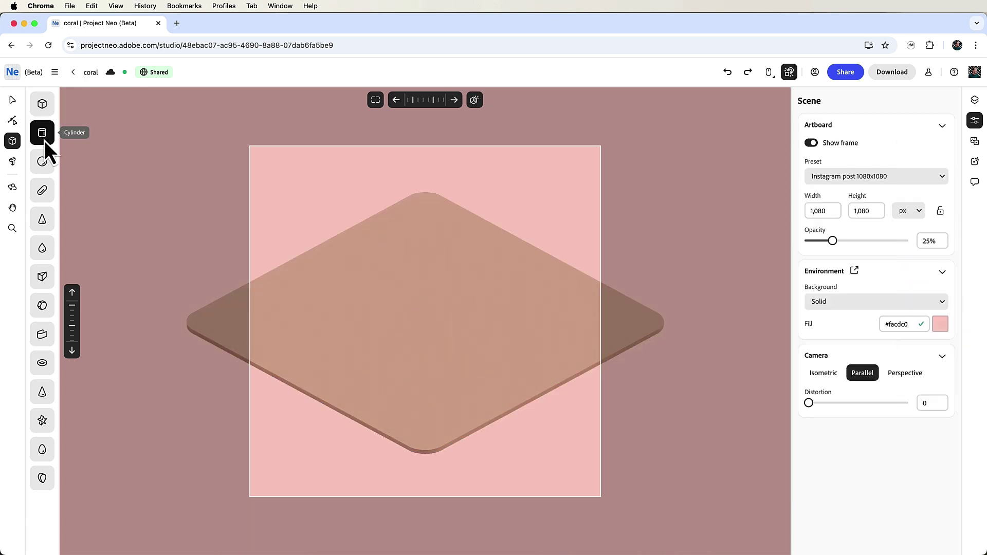
pyautogui.click(426, 322)
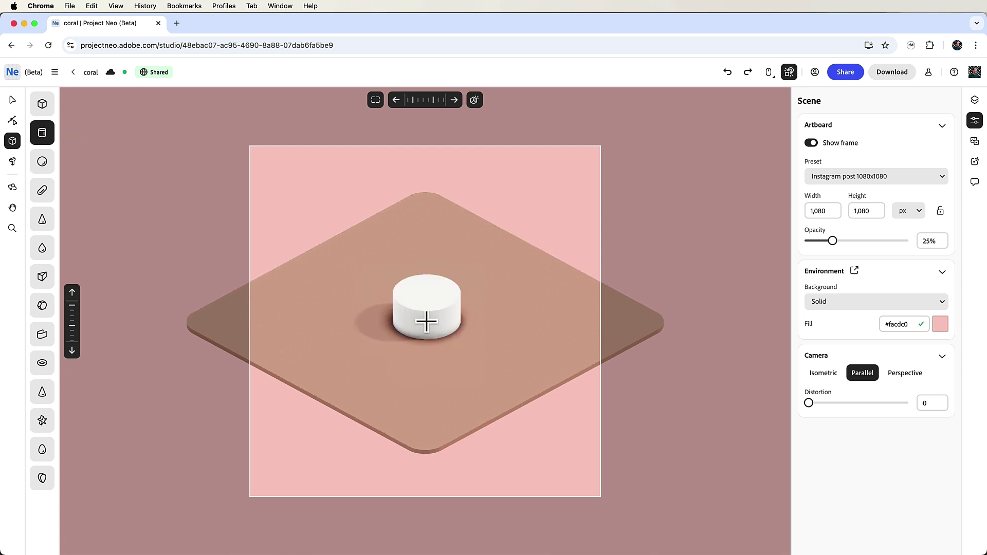
pyautogui.click(9, 101)
pyautogui.click(442, 298)
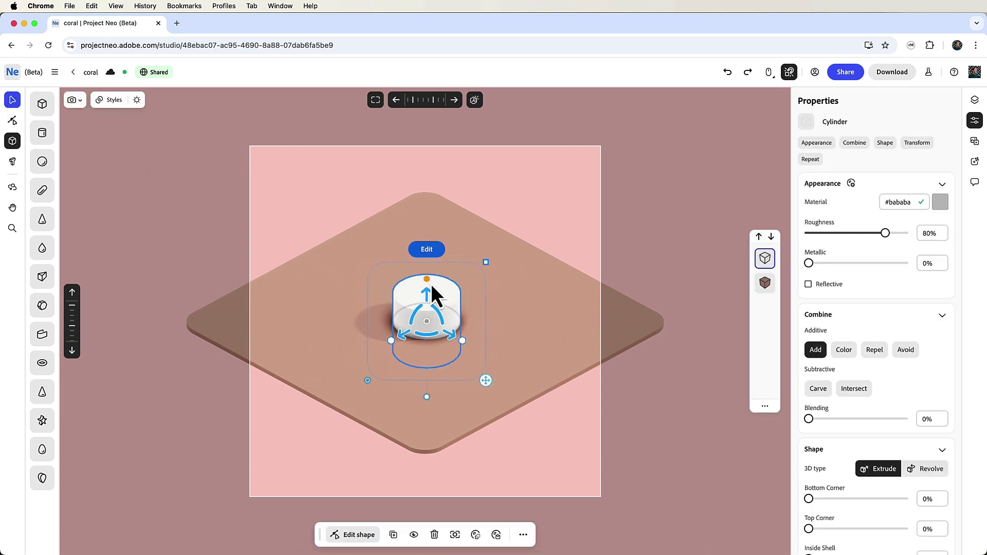
pyautogui.moveTo(426, 288)
pyautogui.mouseDown()
pyautogui.moveTo(427, 301)
pyautogui.moveTo(430, 275)
pyautogui.moveTo(429, 293)
pyautogui.mouseUp()
pyautogui.moveTo(490, 251); pyautogui.dragTo(522, 241)
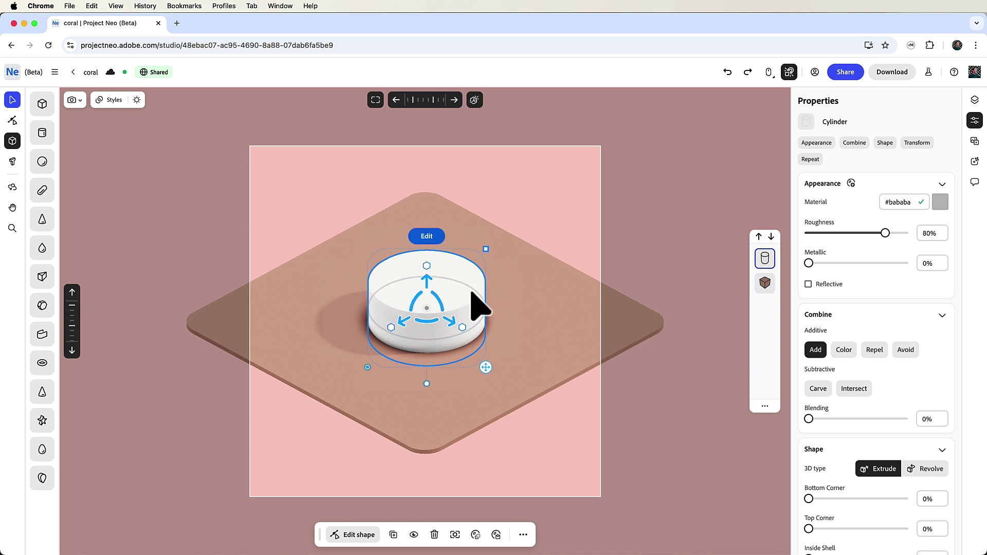
# Duplicate the wide cylinder, shrink the copy inside it, and set the copy to Carve
pyautogui.click(393, 534)
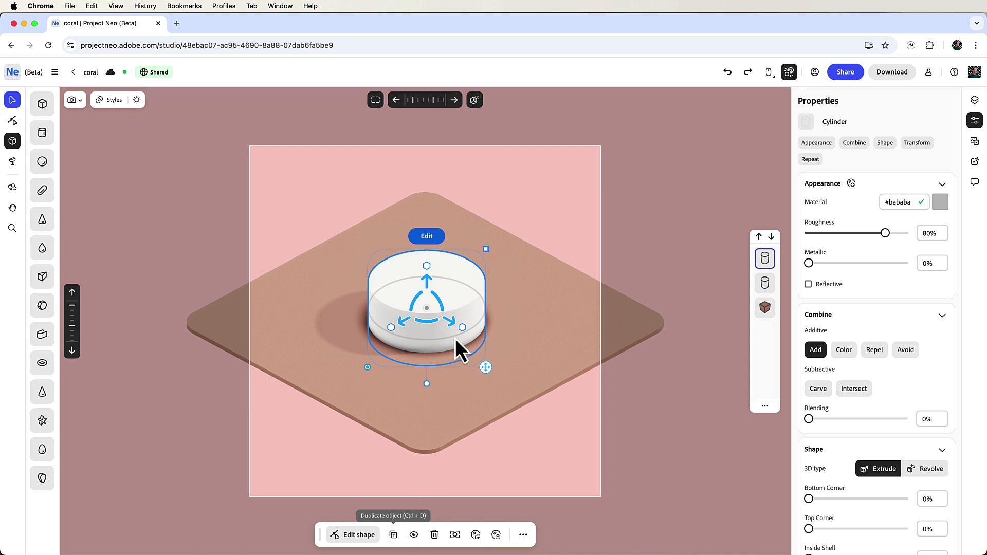
pyautogui.moveTo(486, 250); pyautogui.dragTo(427, 269)
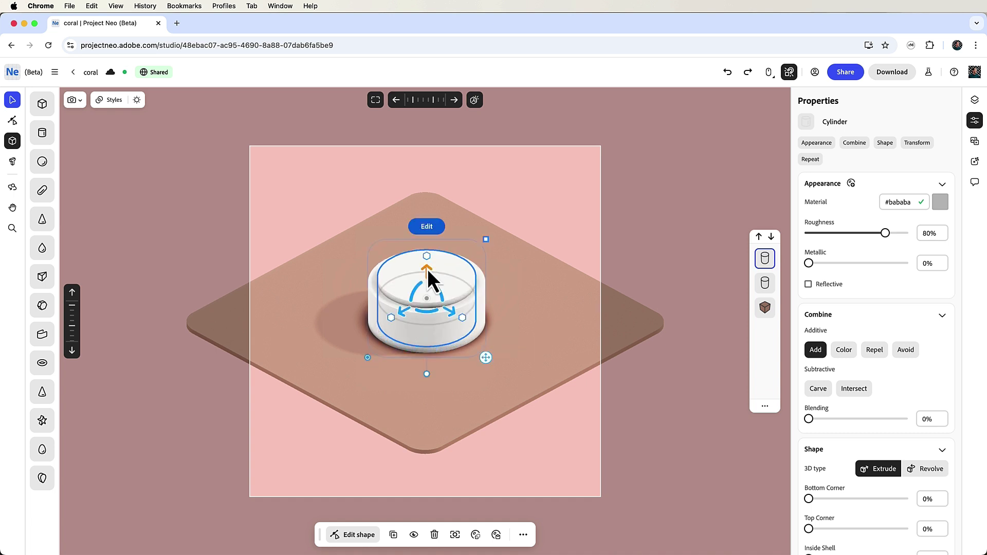
pyautogui.click(818, 389)
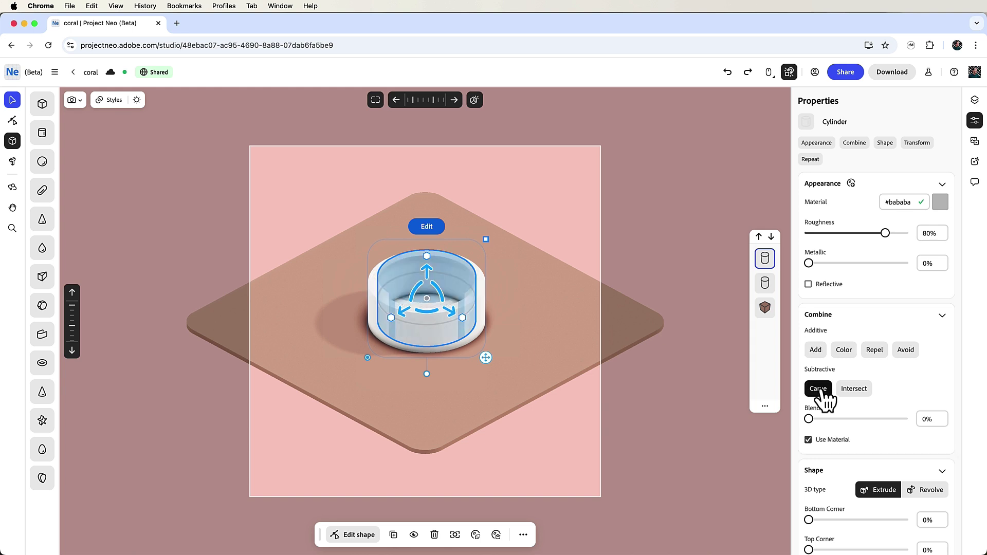
pyautogui.click(481, 307)
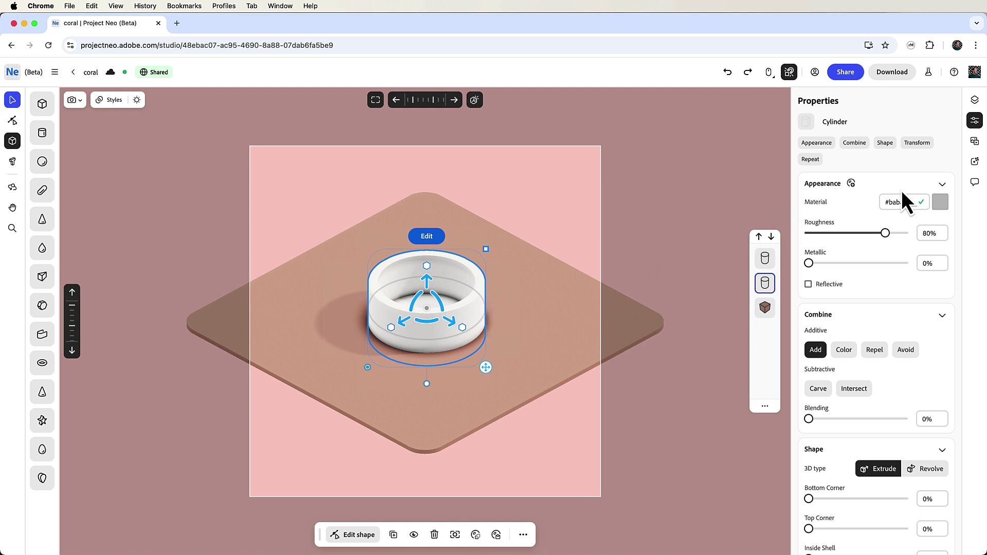
# Colour the outer bowl cylinder dark red-brown #753b08
pyautogui.click(940, 202)
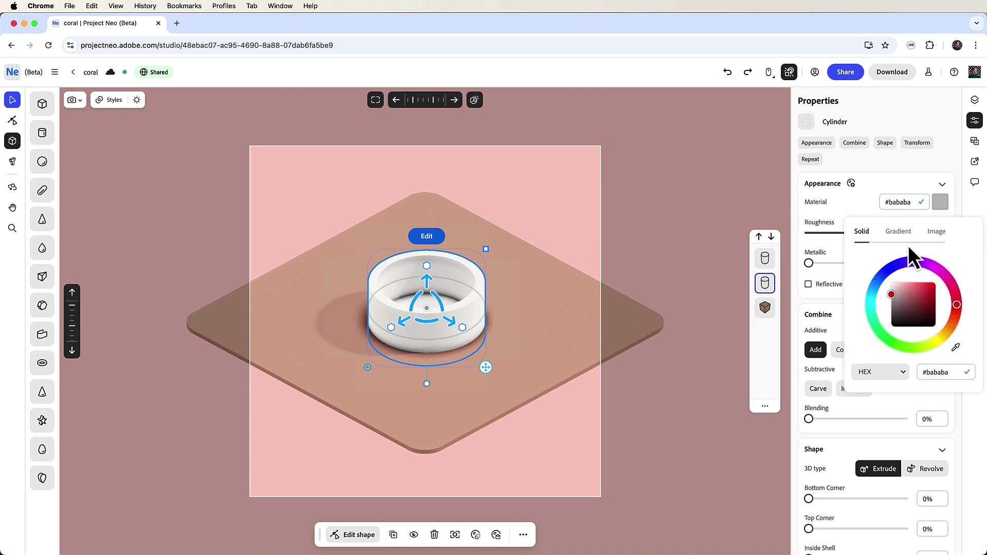
pyautogui.click(952, 328)
pyautogui.moveTo(917, 298)
pyautogui.mouseDown()
pyautogui.moveTo(936, 295)
pyautogui.moveTo(934, 307)
pyautogui.mouseUp()
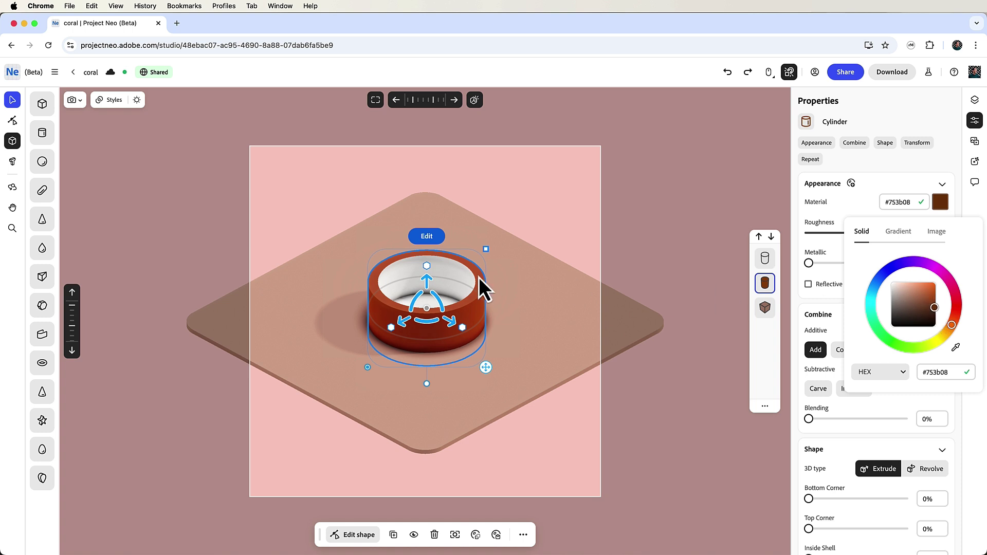
# Set the inner carving cylinder's material to orange #ed7226
pyautogui.click(452, 286)
pyautogui.click(938, 203)
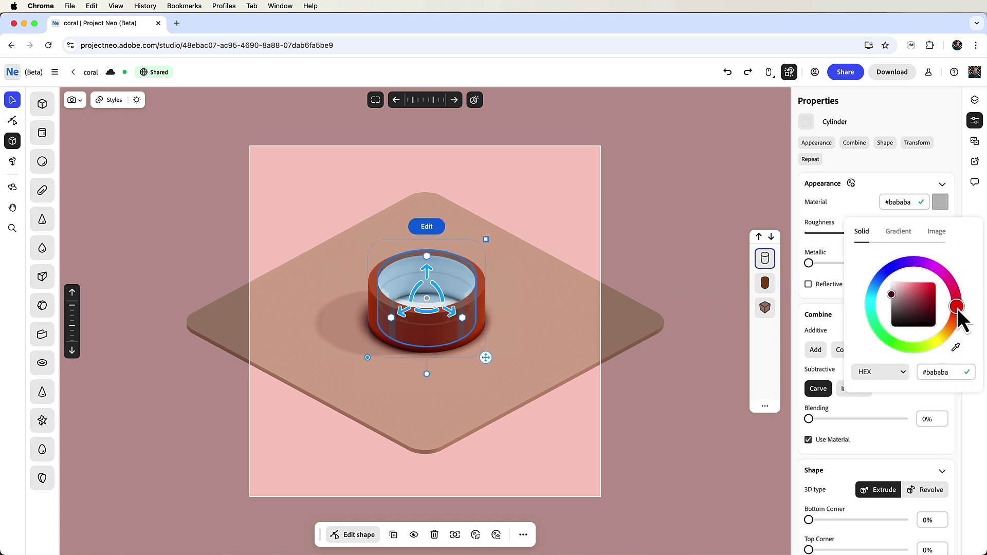
pyautogui.moveTo(954, 309); pyautogui.dragTo(930, 286)
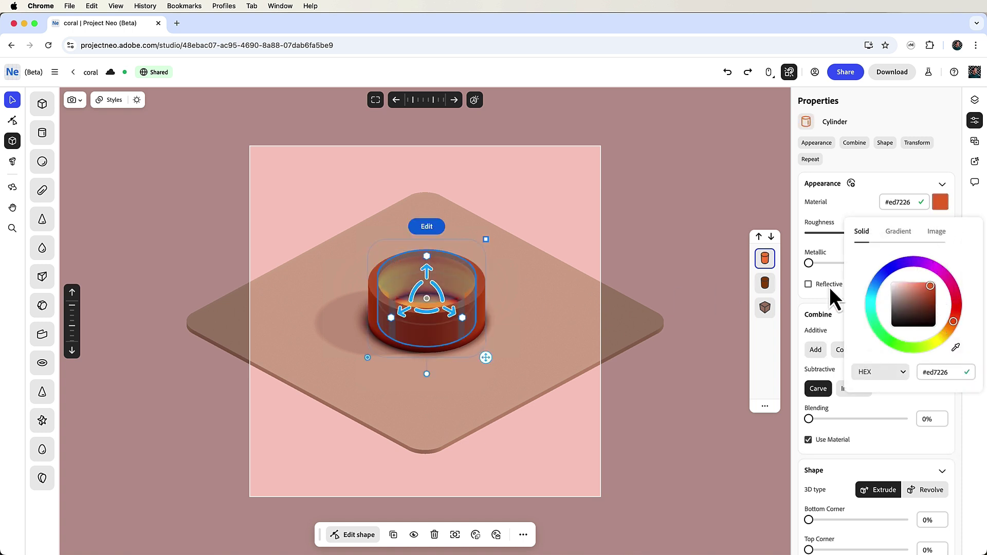
pyautogui.press('Escape')
pyautogui.moveTo(488, 272); pyautogui.dragTo(425, 269, button='middle')
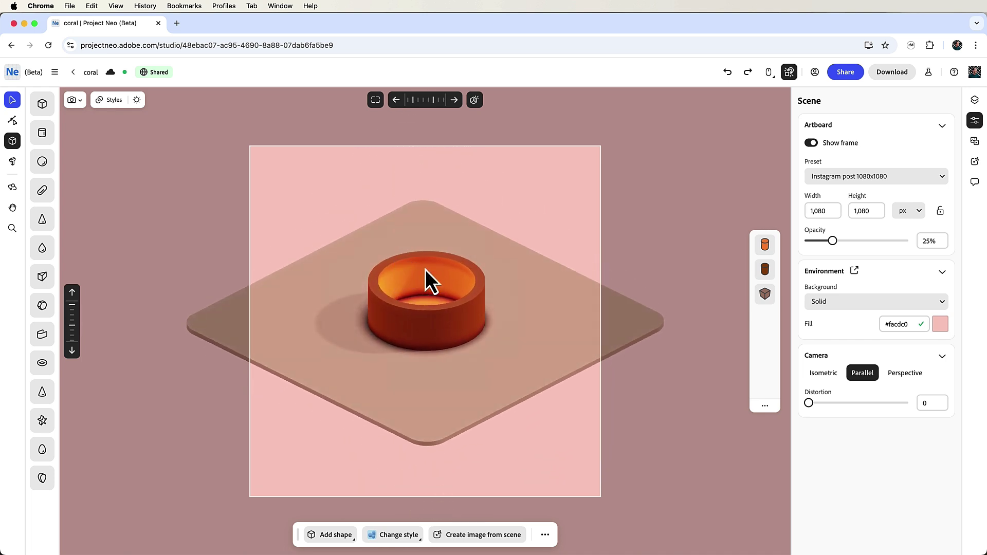
# Duplicate the inner cylinder, set it to Add, lower it into the bowl, colour it #ffab78
pyautogui.click(428, 268)
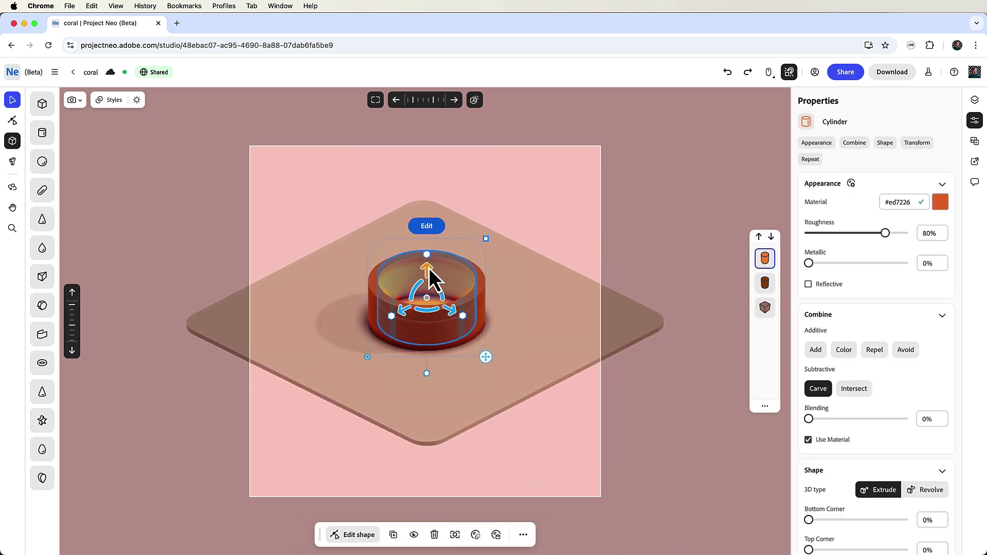
pyautogui.click(393, 534)
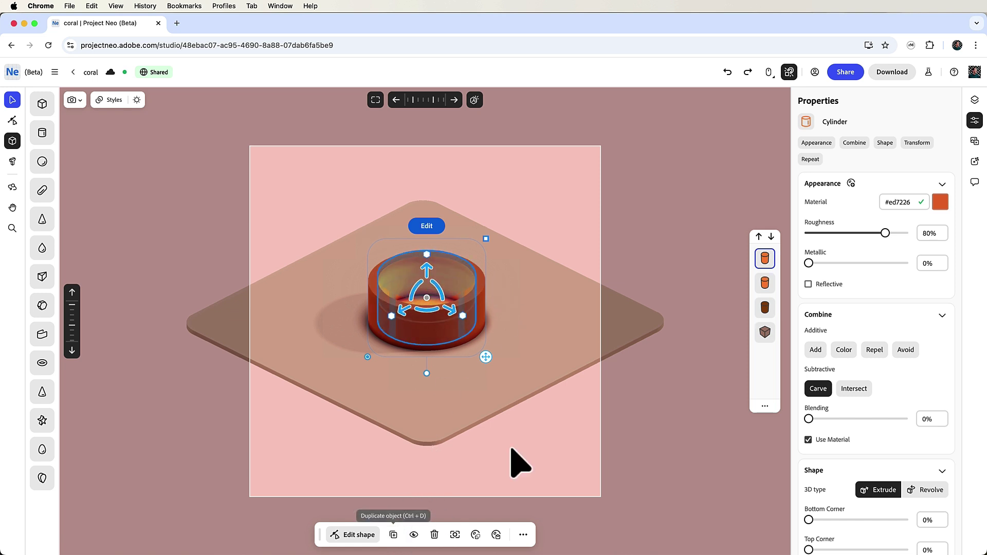
pyautogui.click(815, 351)
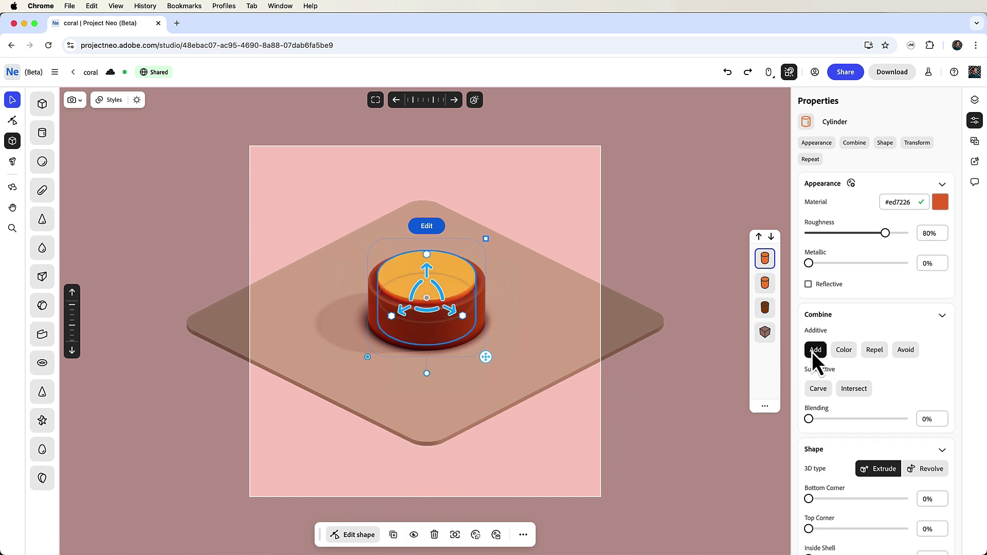
pyautogui.moveTo(426, 276); pyautogui.dragTo(427, 289)
pyautogui.click(940, 202)
pyautogui.moveTo(916, 264); pyautogui.dragTo(911, 283)
pyautogui.click(668, 281)
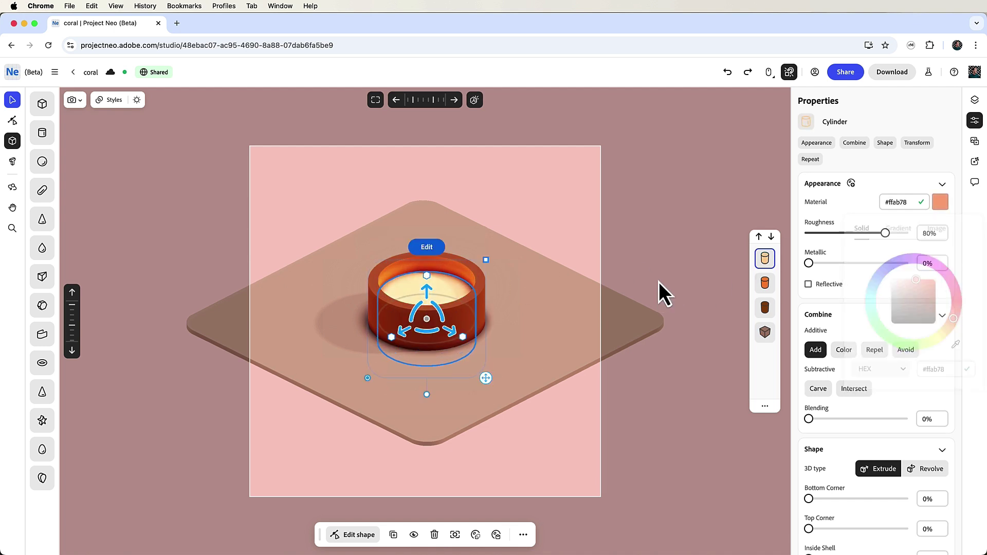
# Add a hollow cone and rotate it onto its side
pyautogui.click(42, 219)
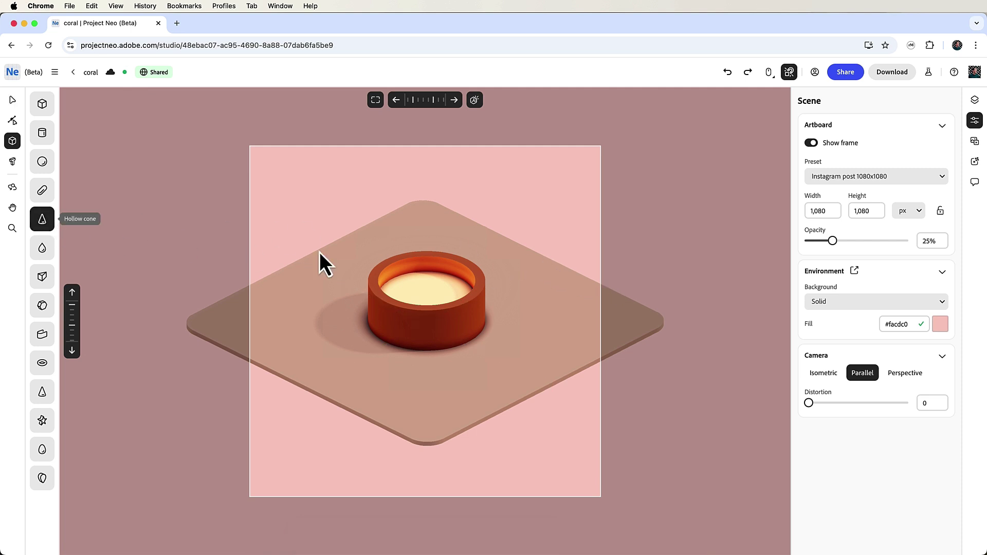
pyautogui.click(12, 101)
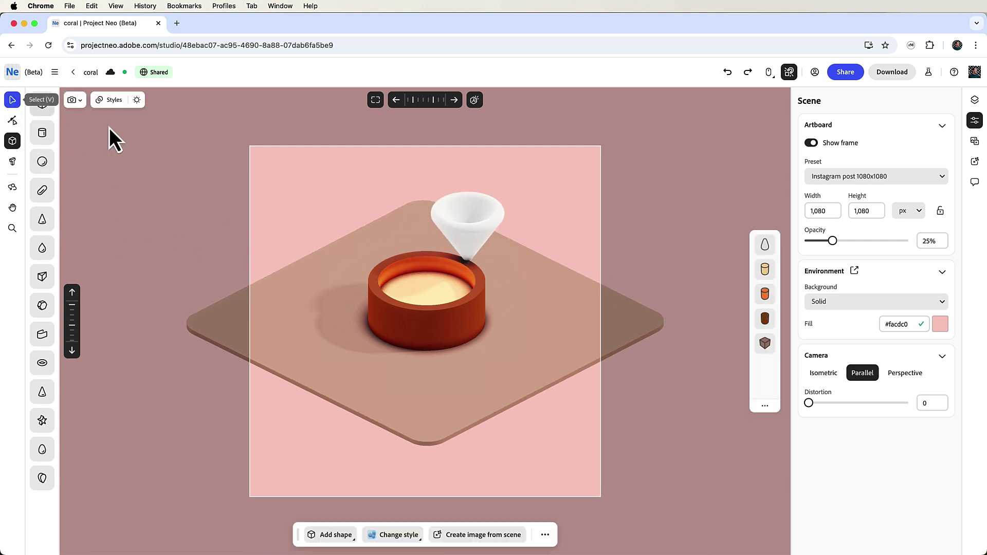
pyautogui.click(467, 234)
pyautogui.moveTo(467, 234)
pyautogui.mouseDown()
pyautogui.moveTo(452, 243)
pyautogui.moveTo(476, 244)
pyautogui.mouseUp()
pyautogui.moveTo(475, 243)
pyautogui.mouseDown(button='right')
pyautogui.moveTo(484, 259)
pyautogui.moveTo(458, 246)
pyautogui.mouseUp(button='right')
pyautogui.scroll(5, 456, 241)
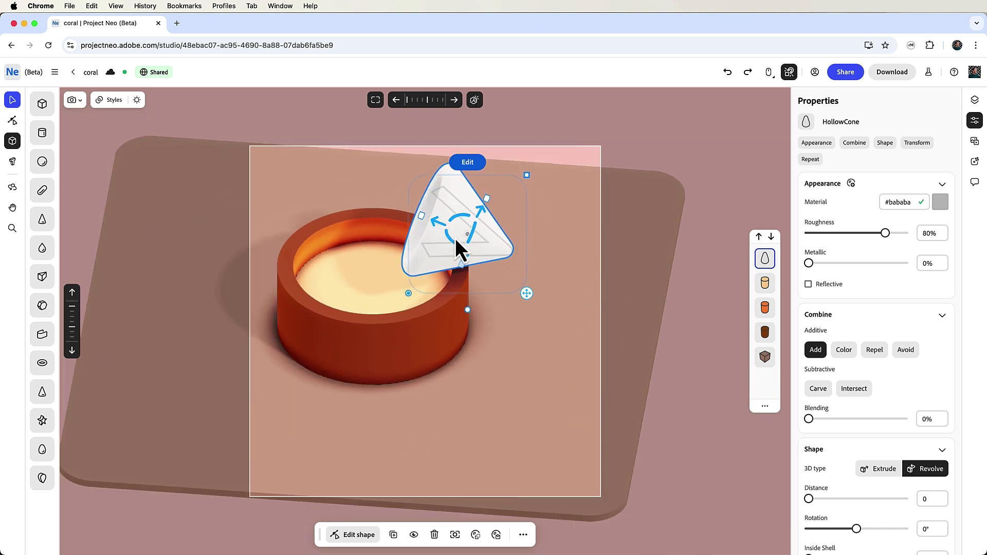
# Stretch the cone's profile into a long thin stick lying across the bowl
pyautogui.click(12, 120)
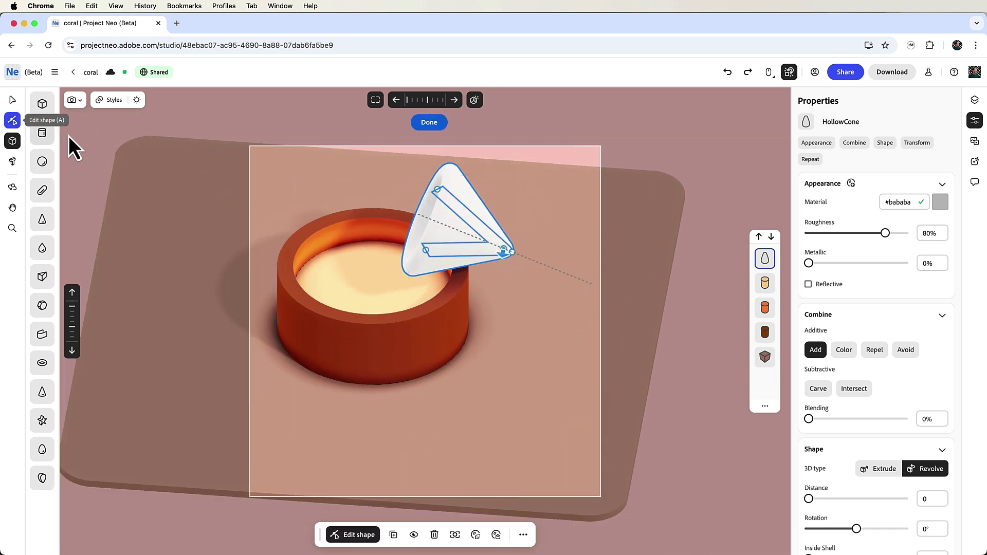
pyautogui.moveTo(299, 167); pyautogui.dragTo(170, 114)
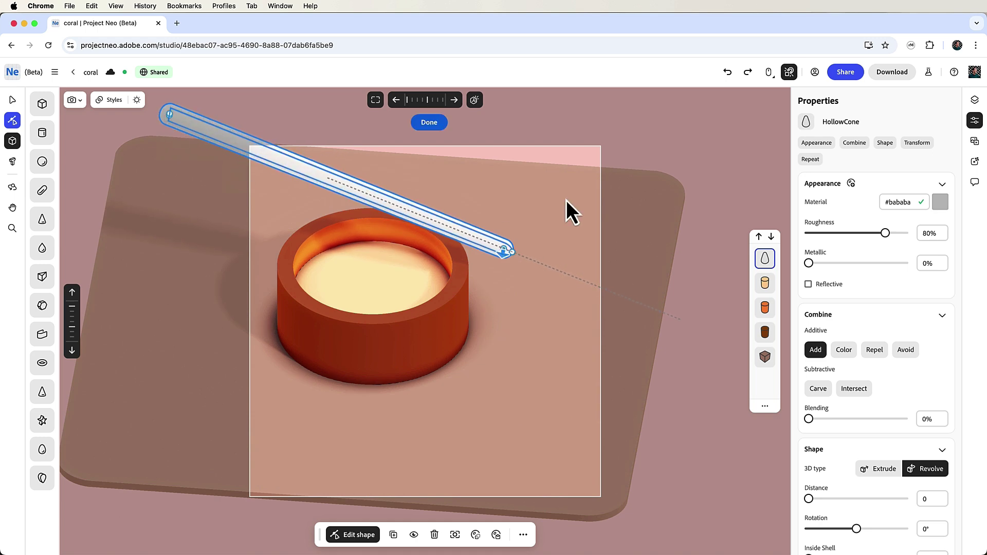
pyautogui.click(12, 99)
pyautogui.press('super+z')
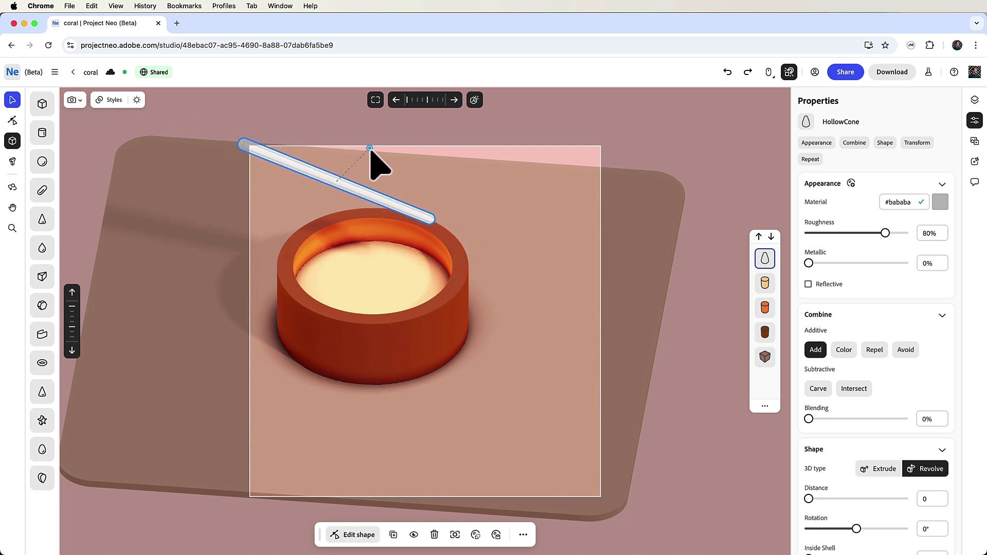
pyautogui.doubleClick(297, 170)
pyautogui.moveTo(242, 143); pyautogui.dragTo(178, 119)
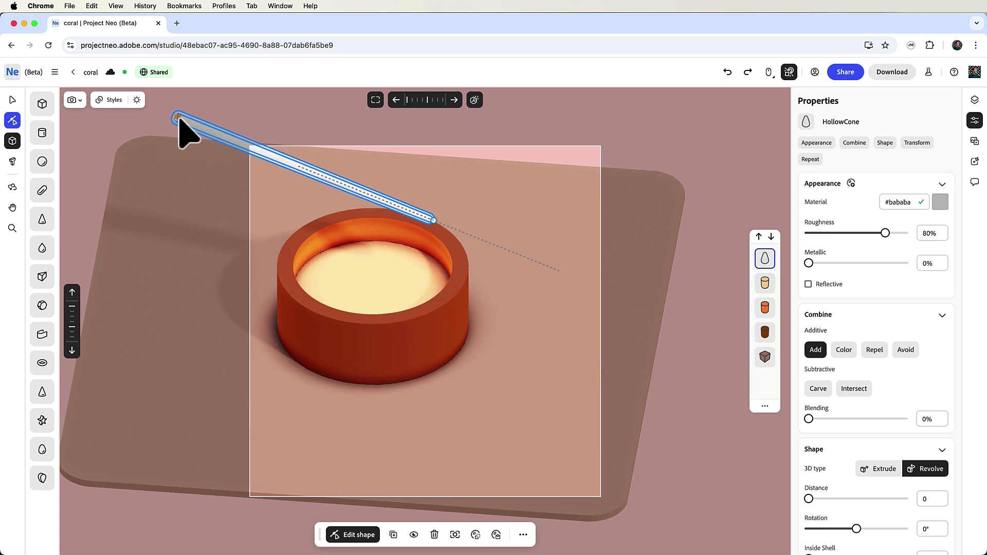
pyautogui.press('v')
pyautogui.moveTo(365, 109); pyautogui.dragTo(373, 248)
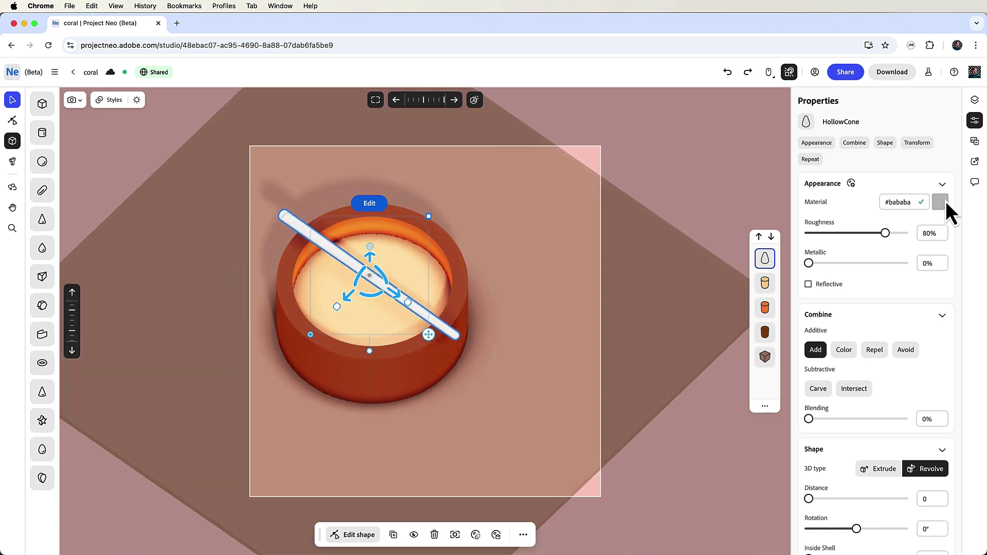
# Set the stick's material to dark brown #59260a
pyautogui.click(942, 202)
pyautogui.moveTo(954, 307); pyautogui.dragTo(951, 322)
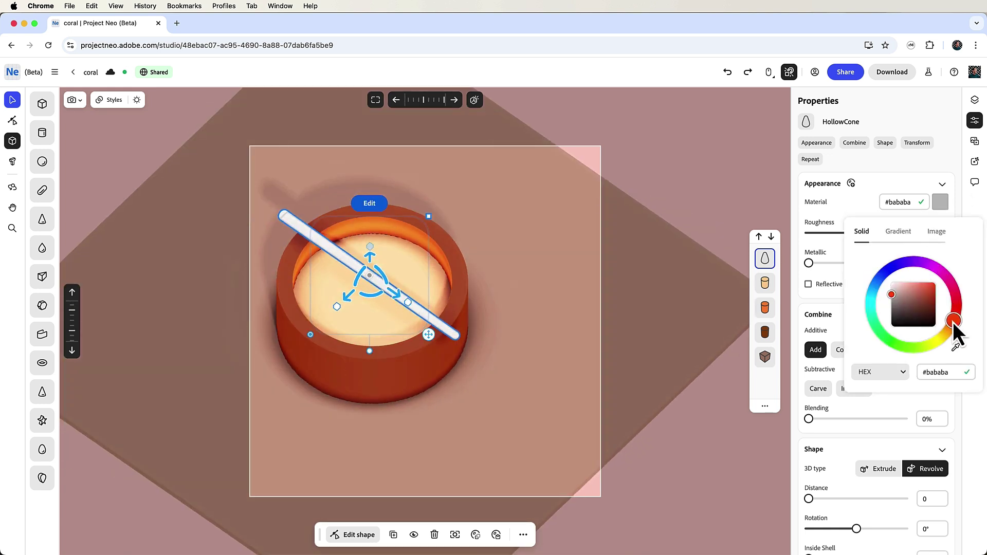
pyautogui.click(932, 314)
pyautogui.moveTo(689, 327); pyautogui.dragTo(532, 308)
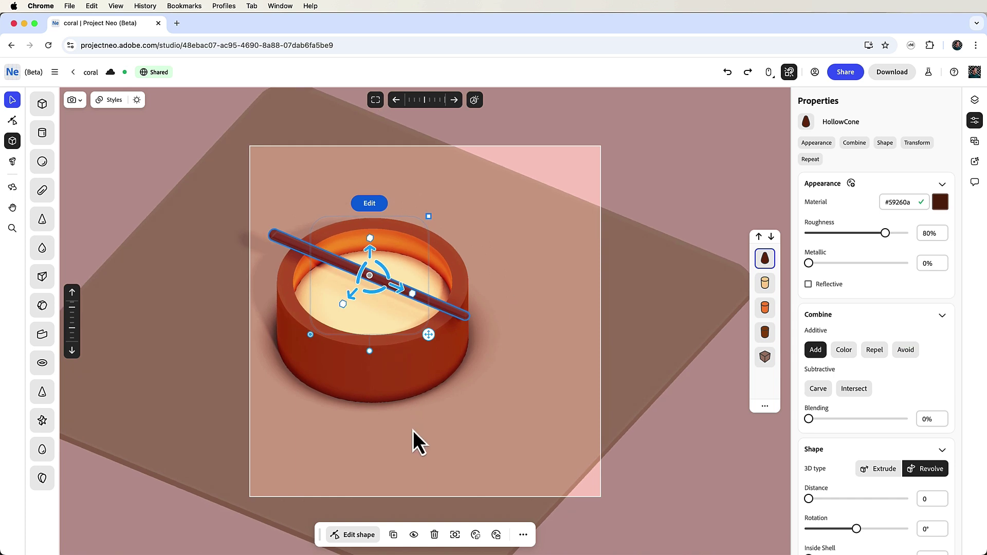
# Duplicate the brown stick and rotate the copy to cross the first
pyautogui.click(393, 534)
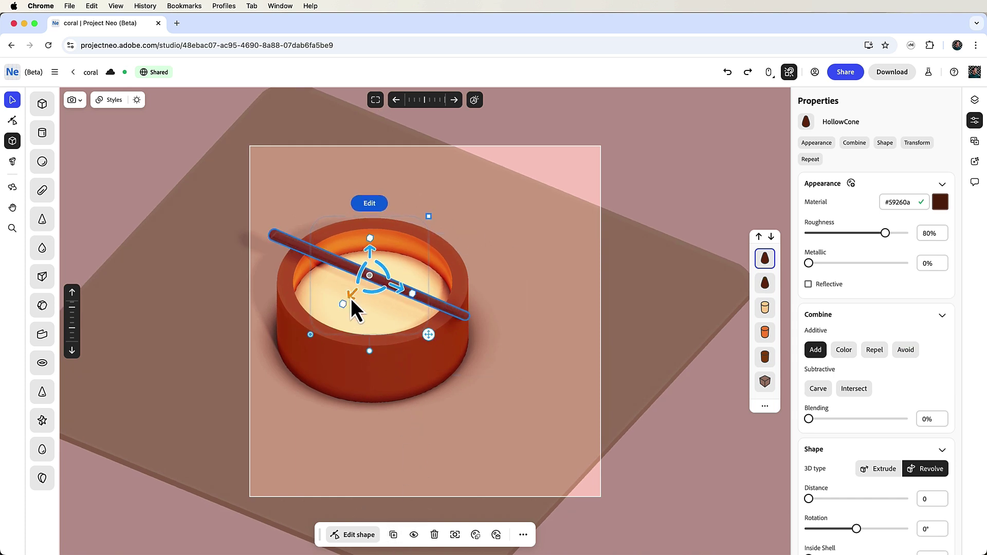
pyautogui.moveTo(351, 299); pyautogui.dragTo(390, 261)
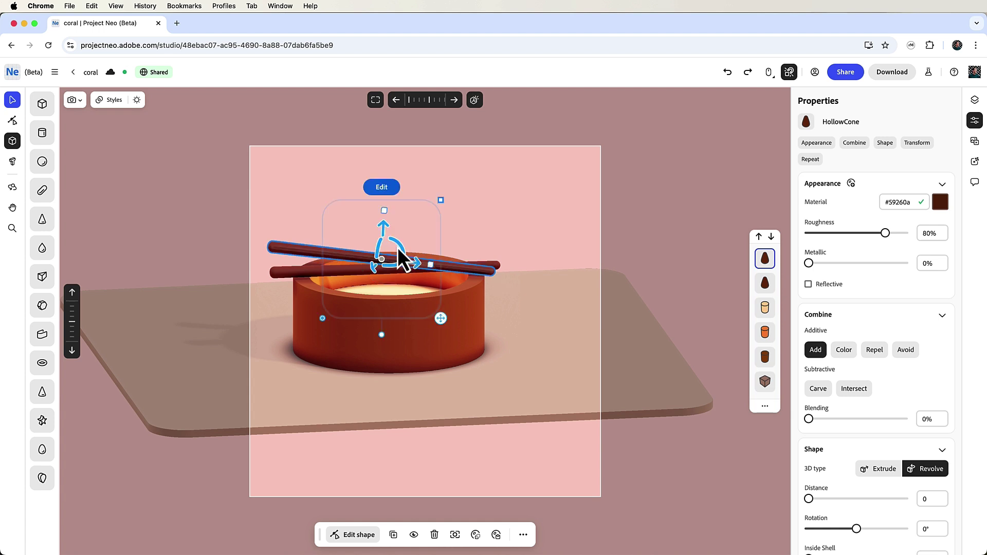
pyautogui.moveTo(386, 238); pyautogui.dragTo(548, 419, button='right')
pyautogui.click(724, 455)
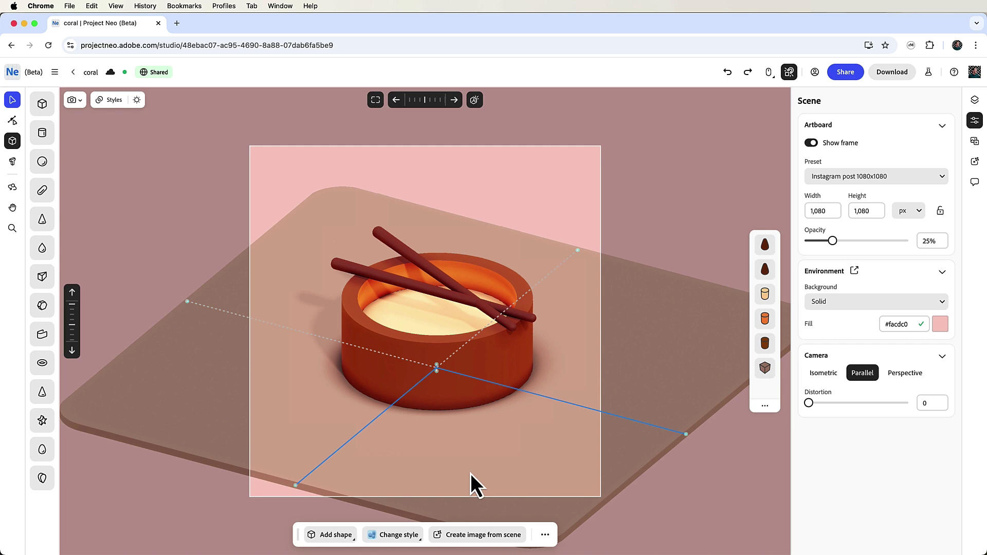
# Generate Photo images from the pasted wooden ramen bowl 'cozy restaurant' prompt
pyautogui.click(476, 537)
pyautogui.click(196, 492)
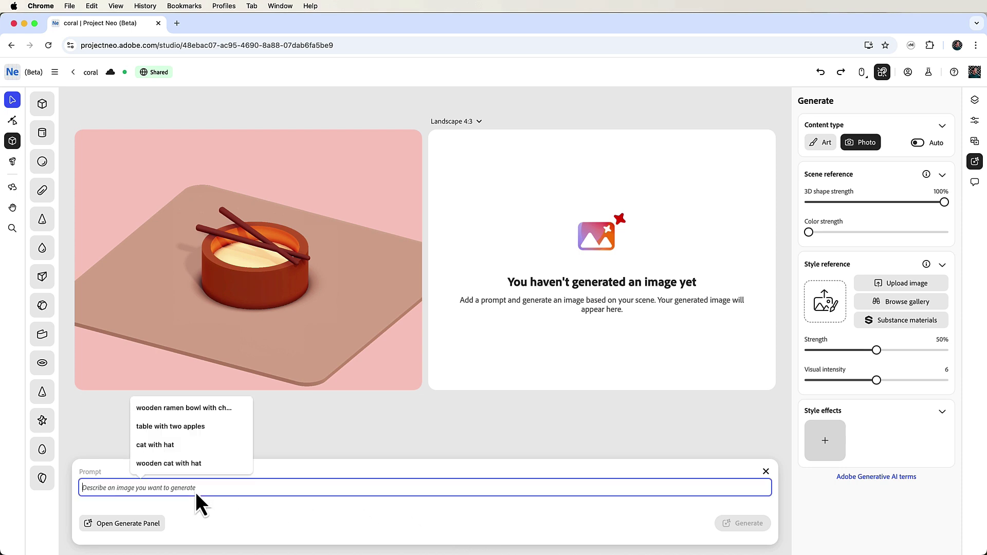
pyautogui.write('wooden ramen bowl with chopsticks served on table in a cozy restaurant')
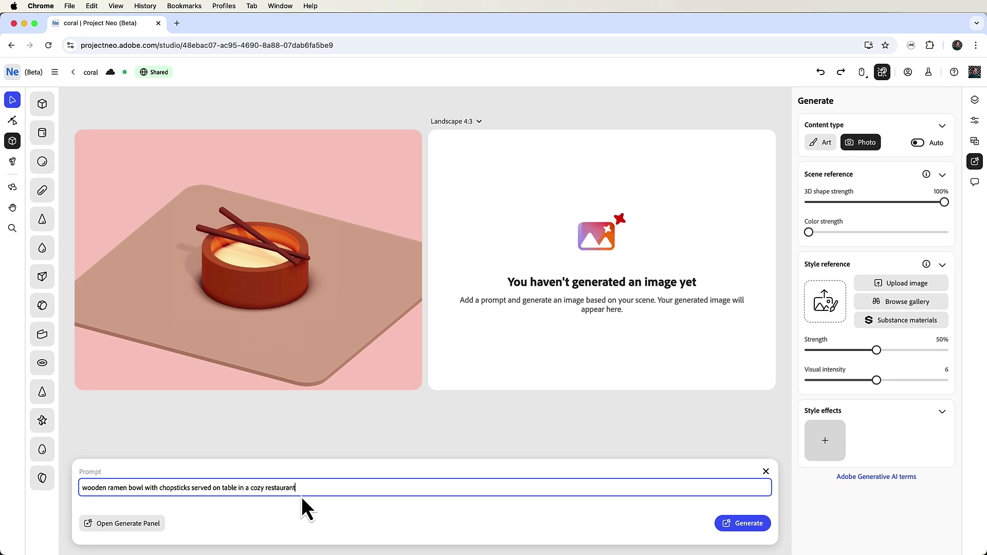
pyautogui.click(729, 523)
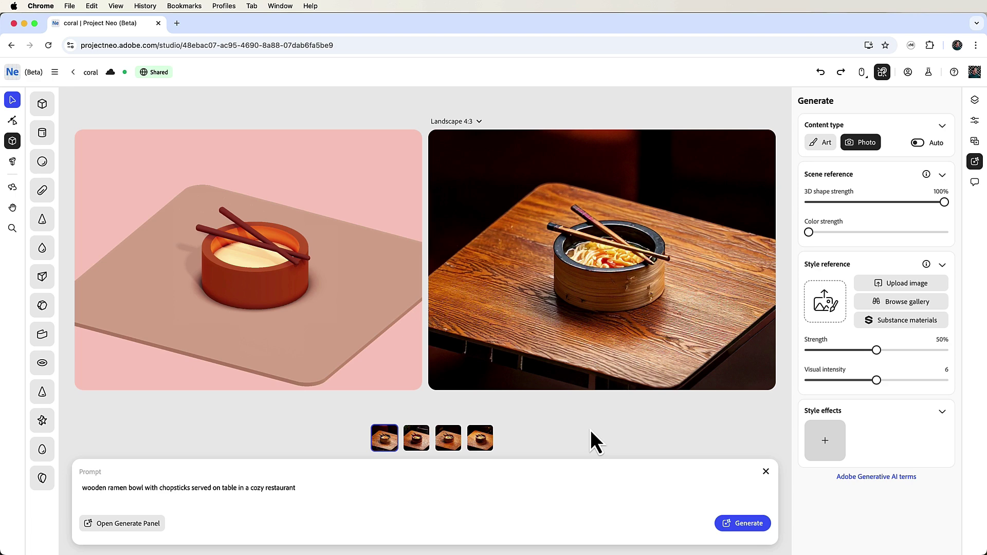
# Orbit the reference view to a closer angle and regenerate the photos
pyautogui.click(260, 302)
pyautogui.scroll(5, 261, 280)
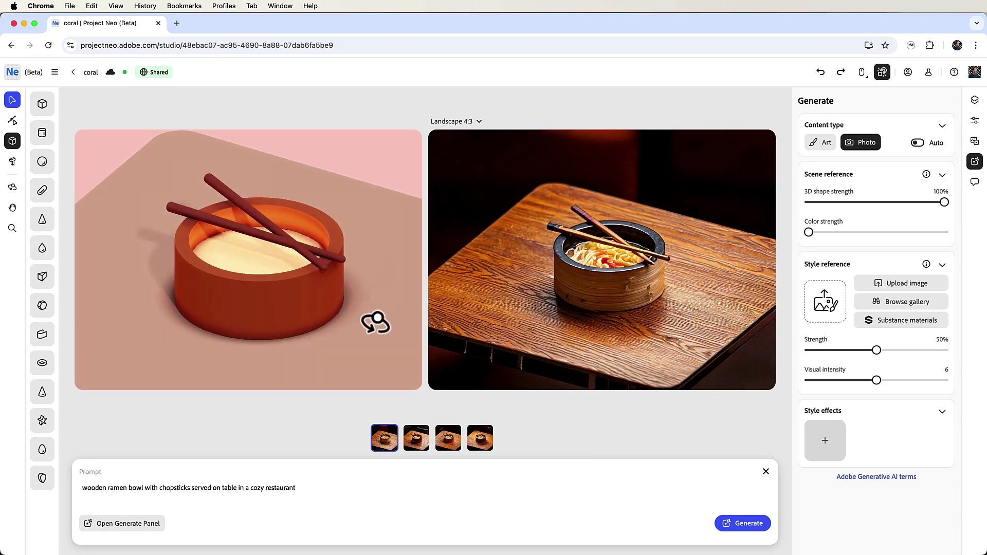
pyautogui.moveTo(375, 322); pyautogui.dragTo(403, 352)
pyautogui.click(732, 525)
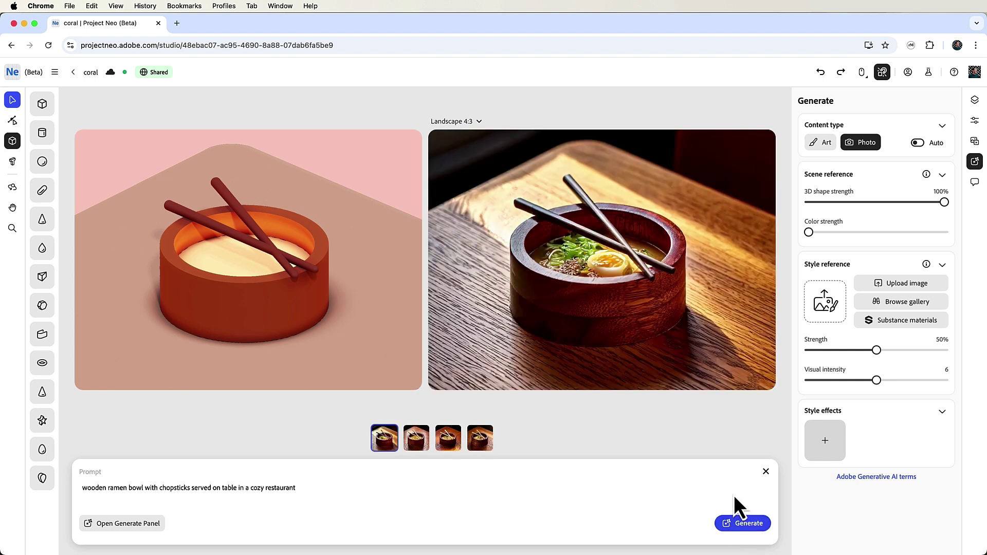
# Download the ramen-with-egg photo variation and return to the 3D scene
pyautogui.click(421, 441)
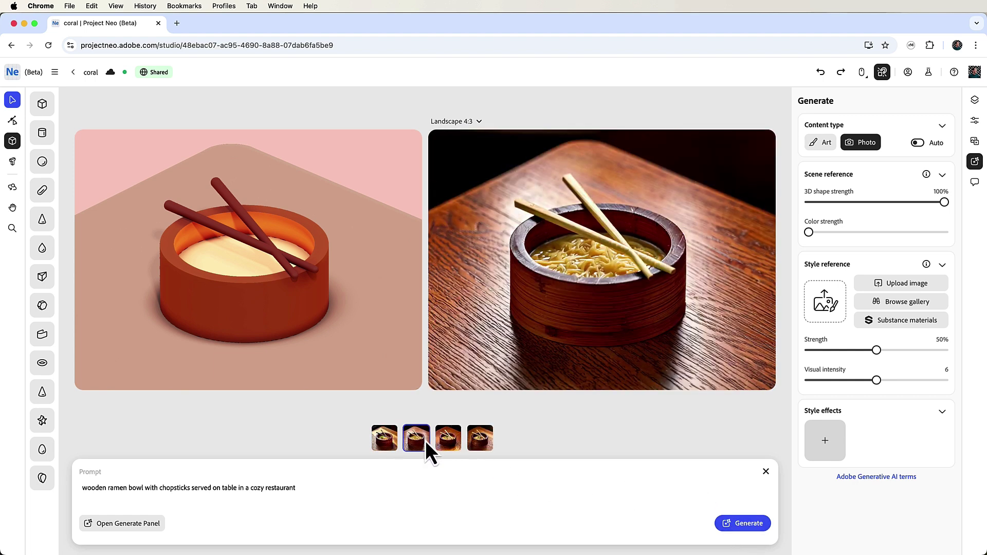
pyautogui.click(451, 447)
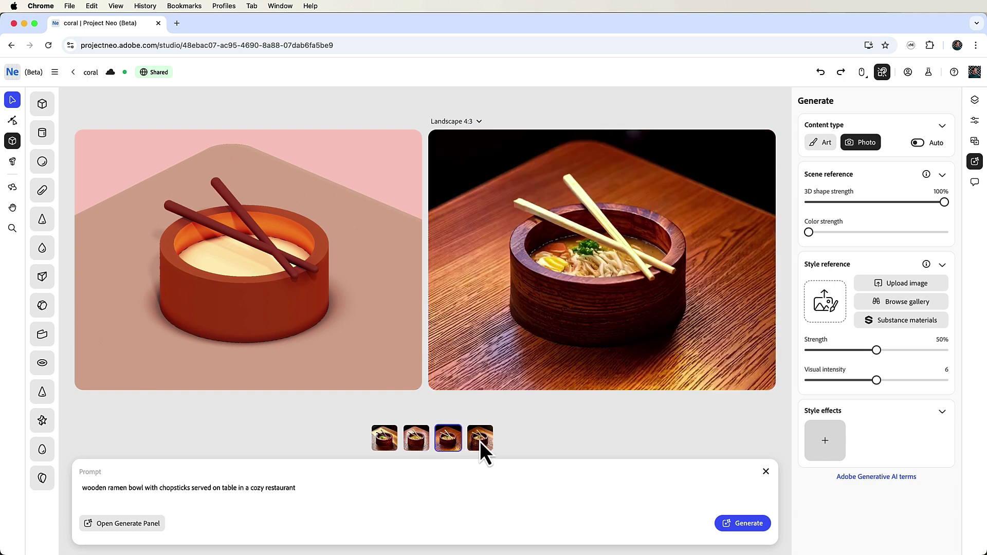
pyautogui.click(479, 441)
pyautogui.click(448, 443)
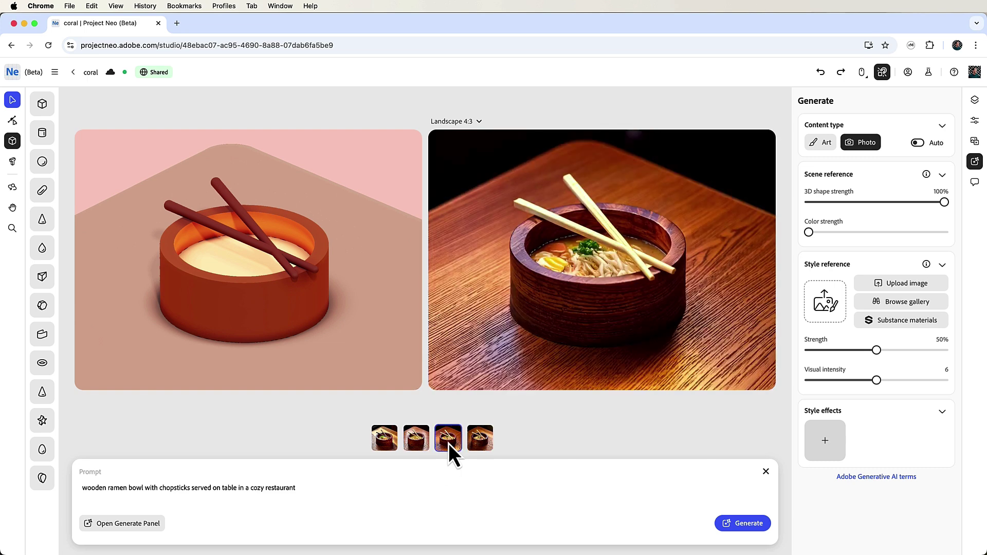
pyautogui.click(419, 443)
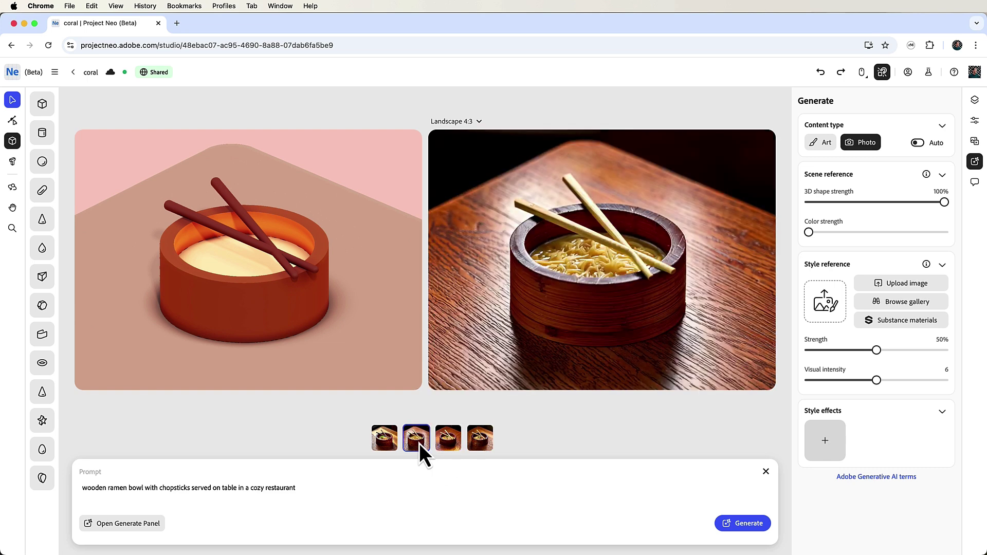
pyautogui.click(391, 442)
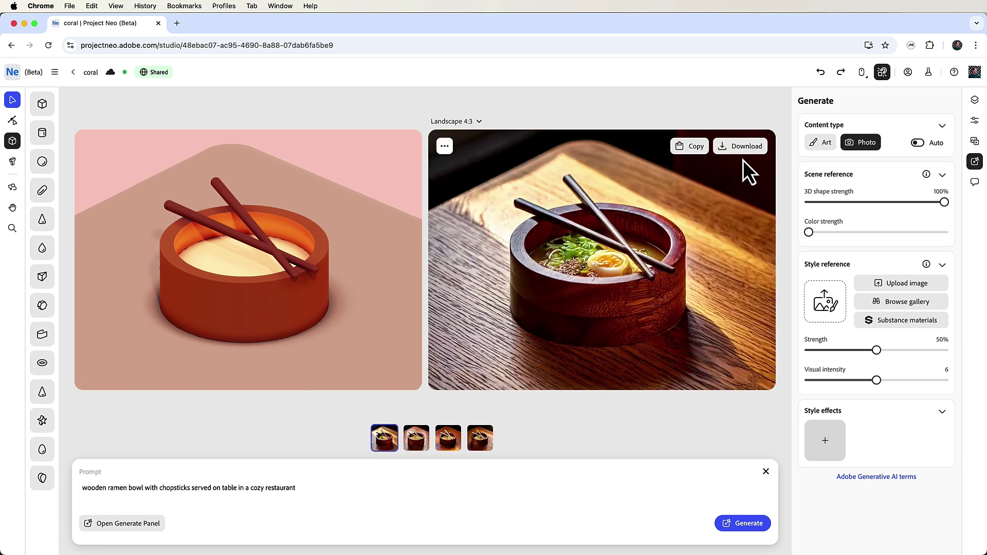
pyautogui.click(742, 149)
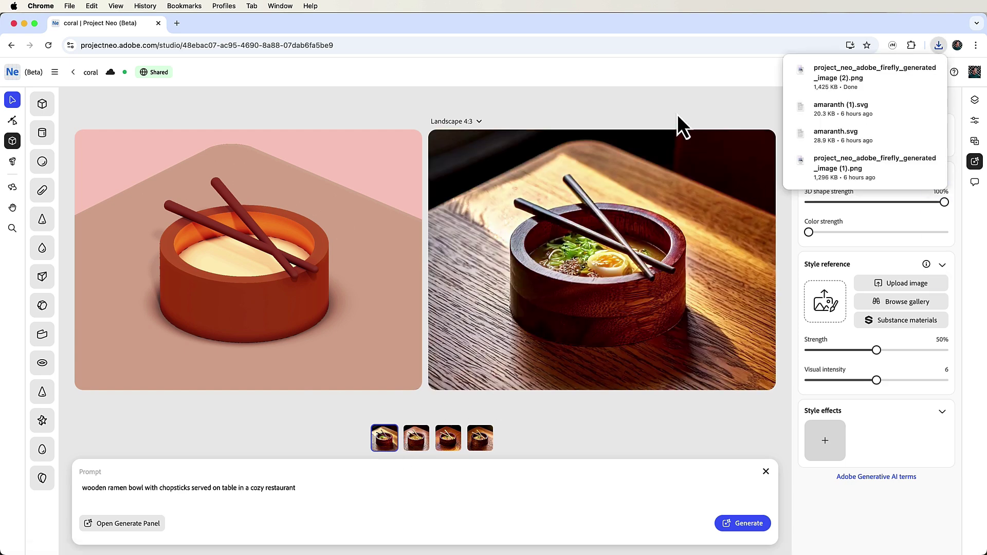
pyautogui.click(765, 471)
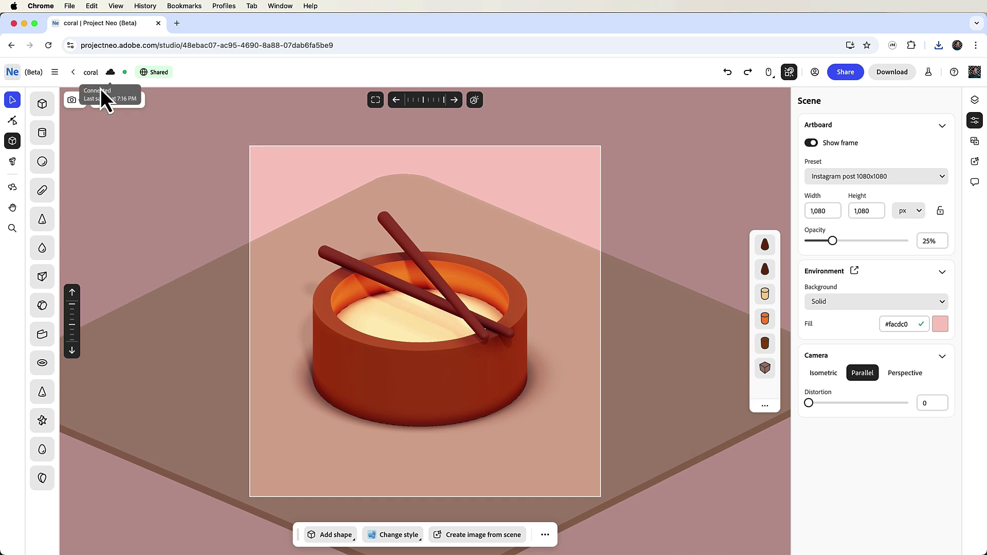
# Apply the Vector Art style with outline thickness 0 and rotate the light to 192.8
pyautogui.click(114, 100)
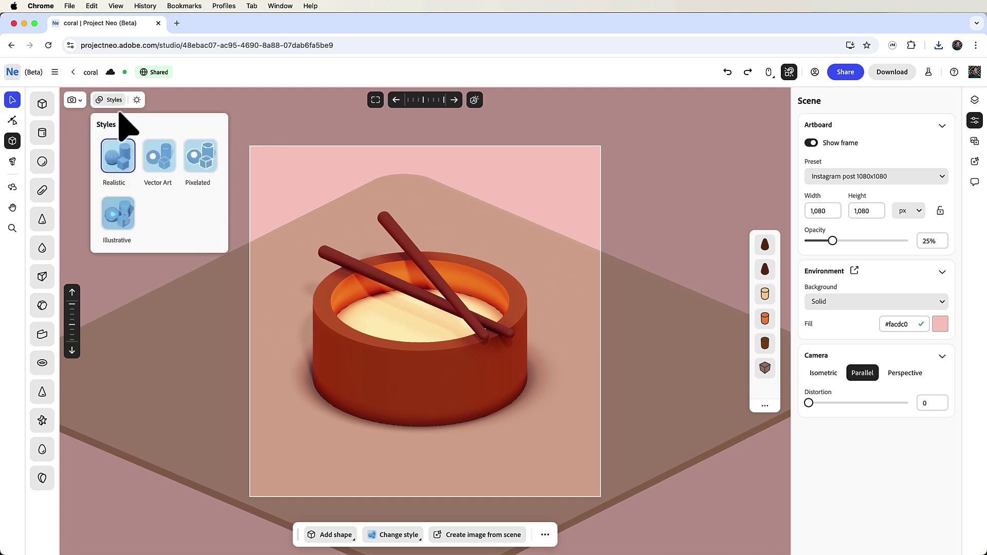
pyautogui.click(159, 160)
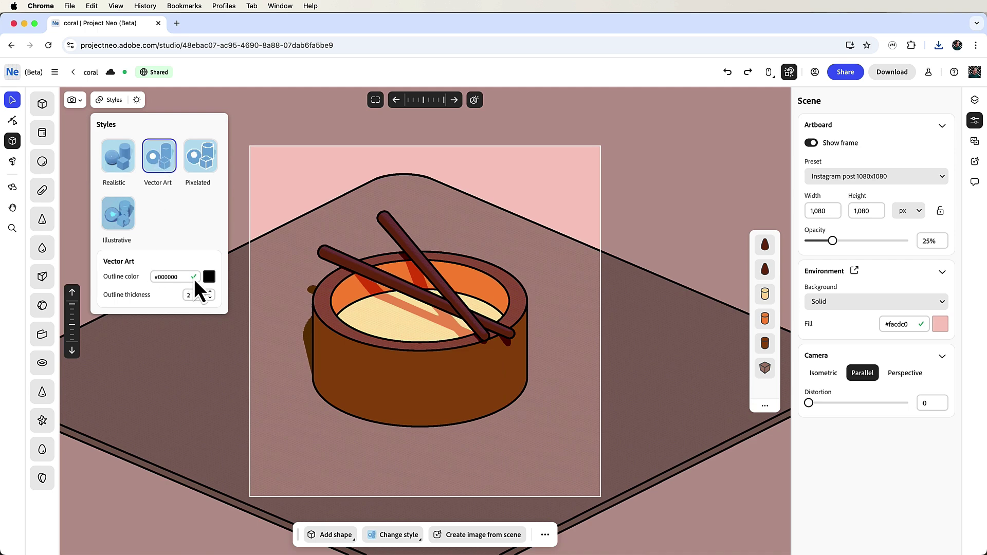
pyautogui.click(209, 297)
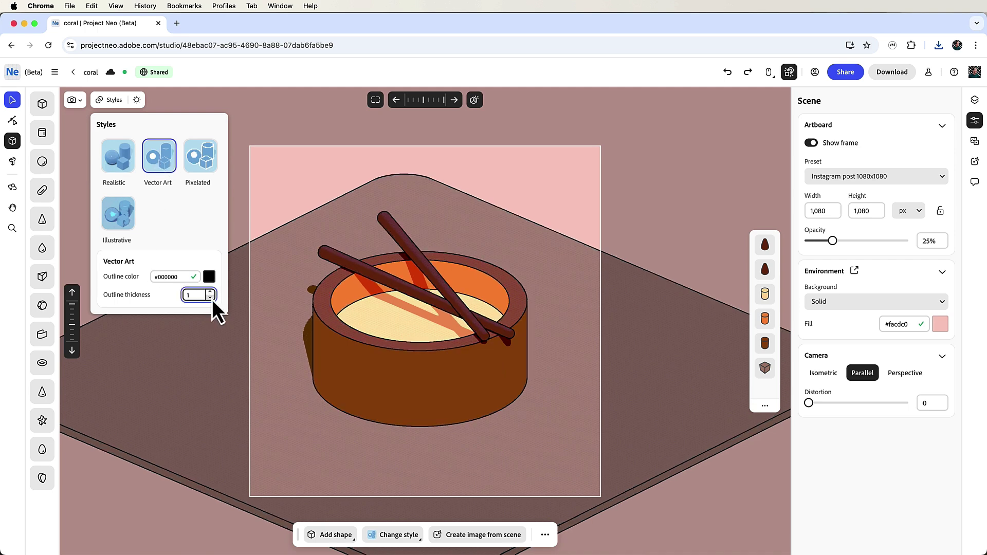
pyautogui.click(210, 298)
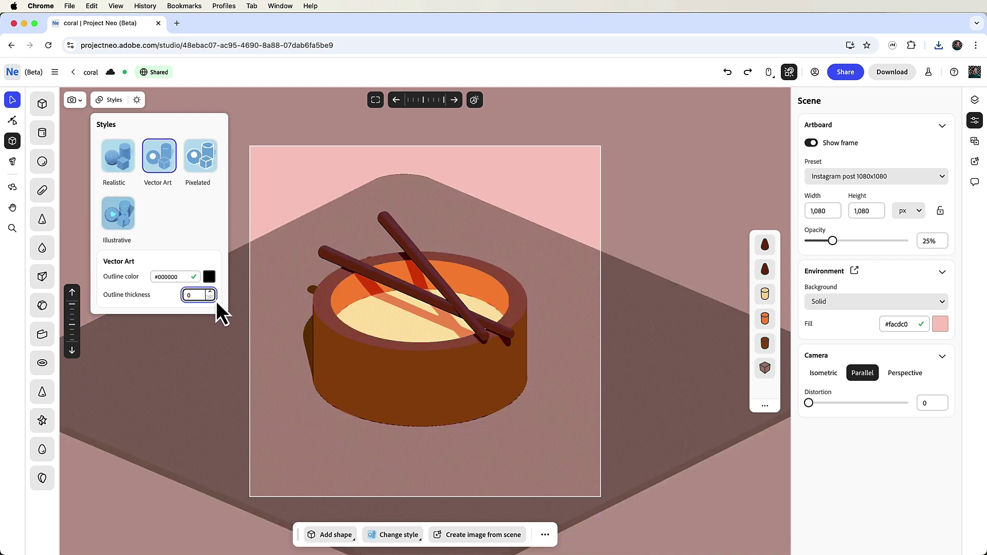
pyautogui.click(135, 101)
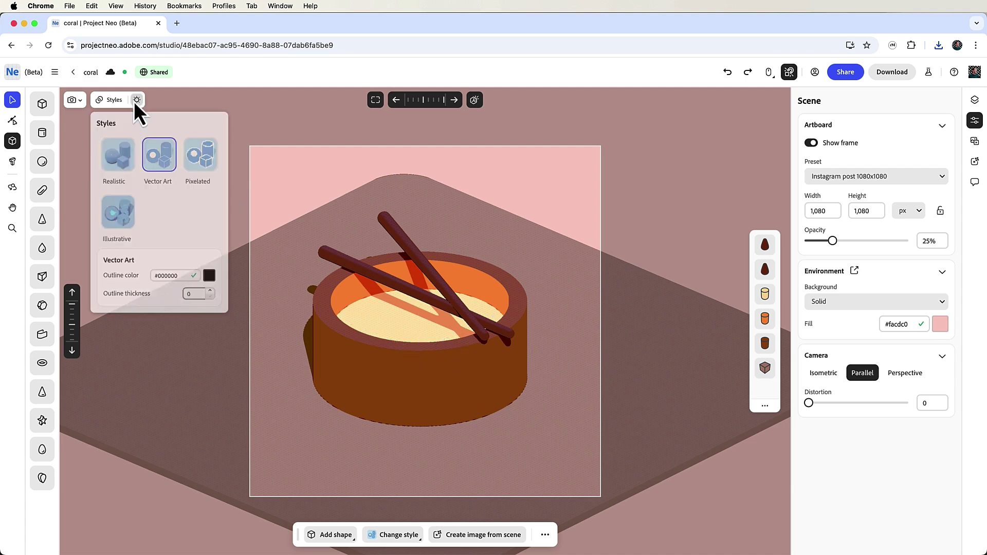
pyautogui.moveTo(148, 169)
pyautogui.mouseDown()
pyautogui.moveTo(134, 169)
pyautogui.moveTo(144, 169)
pyautogui.mouseUp()
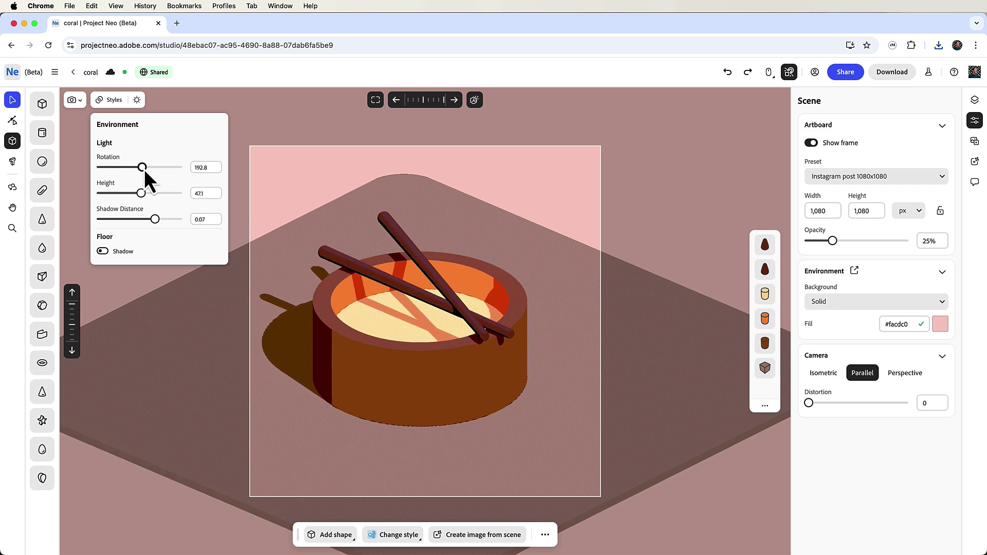
# Send the ramen bowl vector scene to Illustrator from the Share options
pyautogui.click(845, 72)
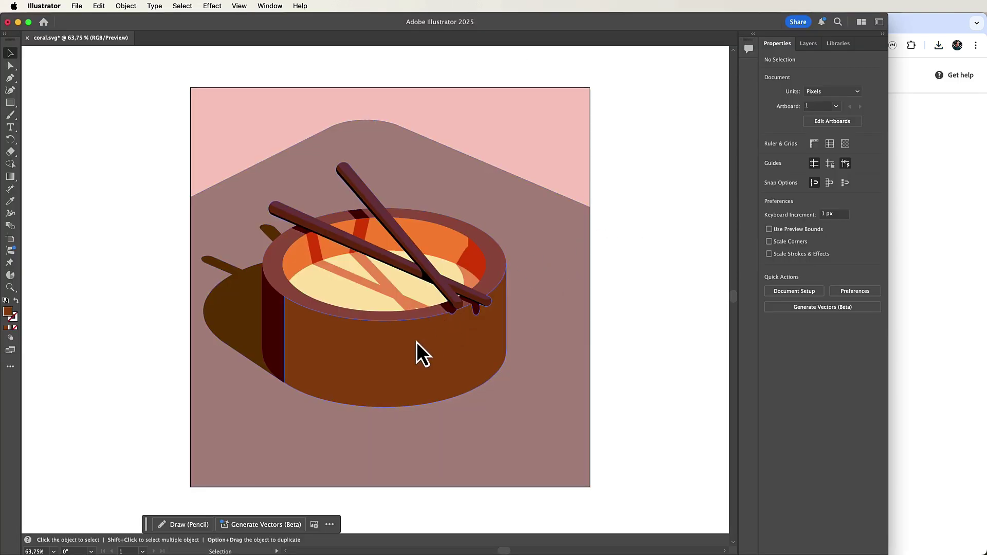
pyautogui.click(405, 345)
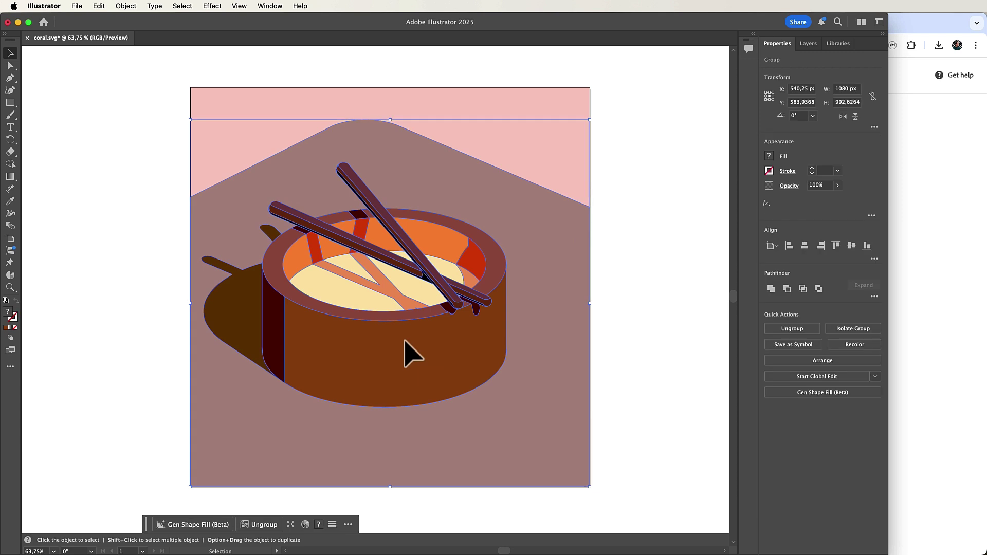
pyautogui.doubleClick(406, 347)
pyautogui.doubleClick(667, 334)
pyautogui.press('a')
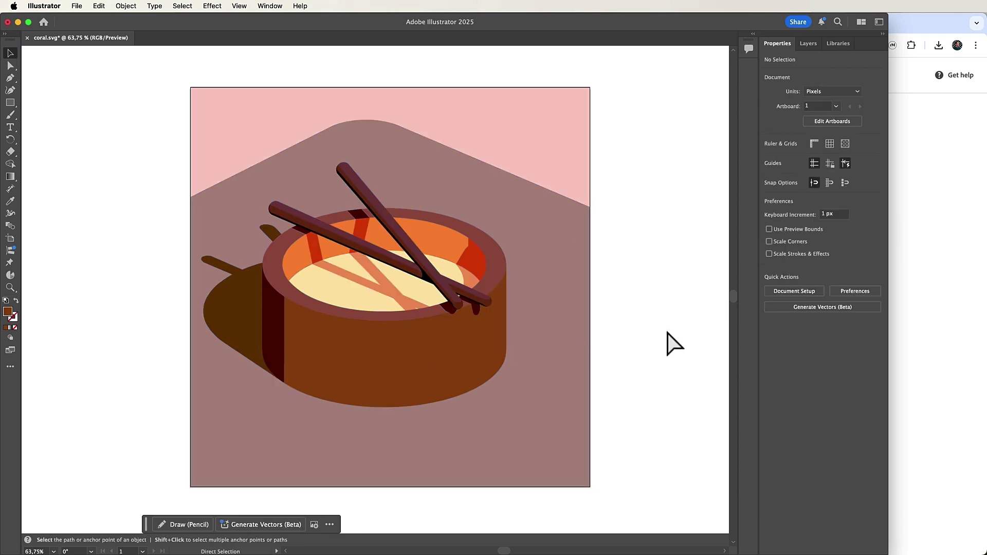
pyautogui.press('cmd+y')
pyautogui.press('cmd+y')
pyautogui.press('v')
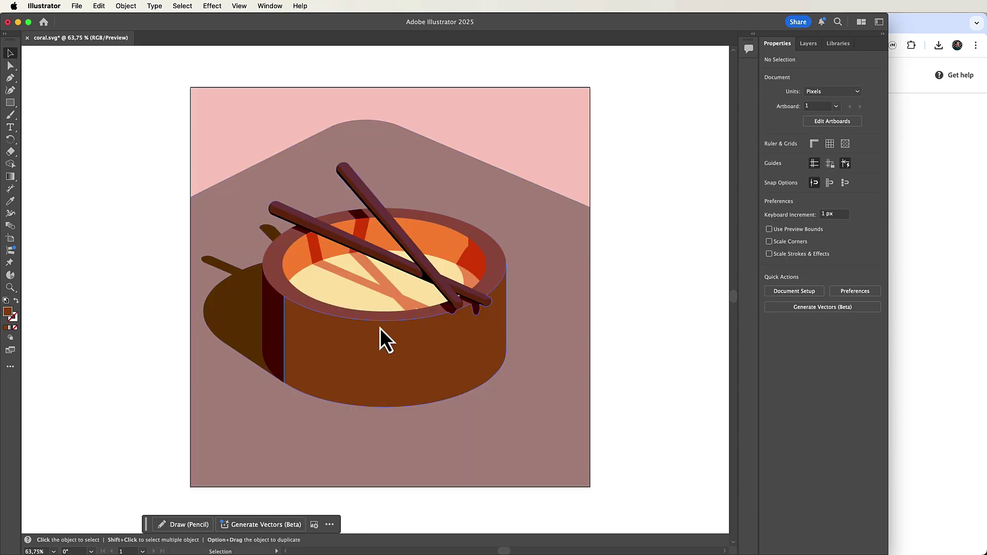
pyautogui.doubleClick(380, 350)
pyautogui.doubleClick(378, 341)
pyautogui.moveTo(378, 342); pyautogui.dragTo(413, 355)
pyautogui.press('cmd+z')
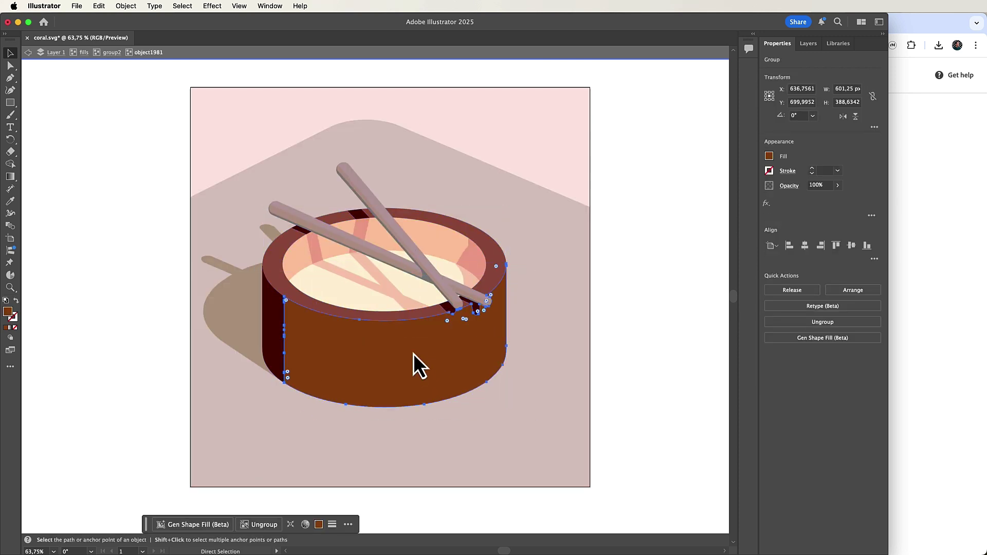
pyautogui.click(612, 333)
pyautogui.doubleClick(631, 309)
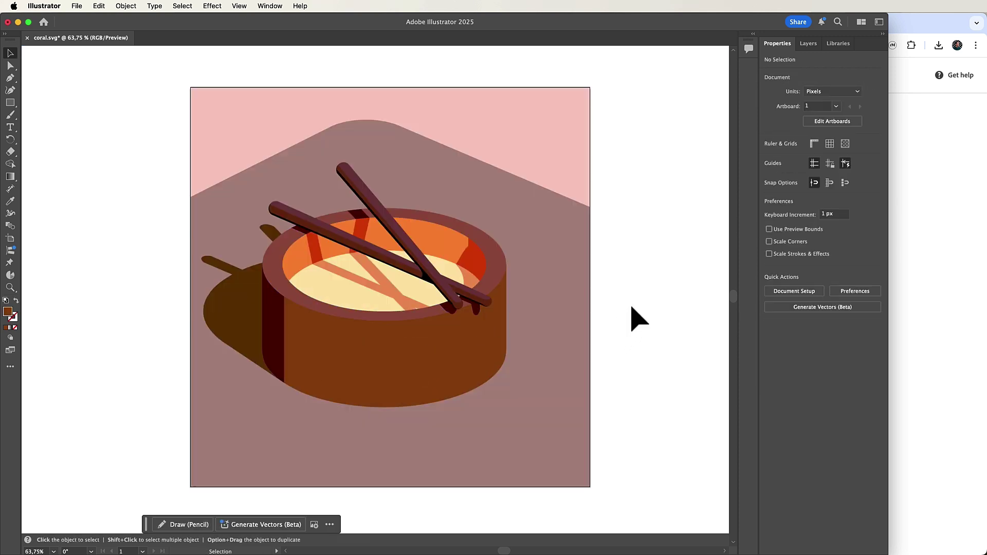